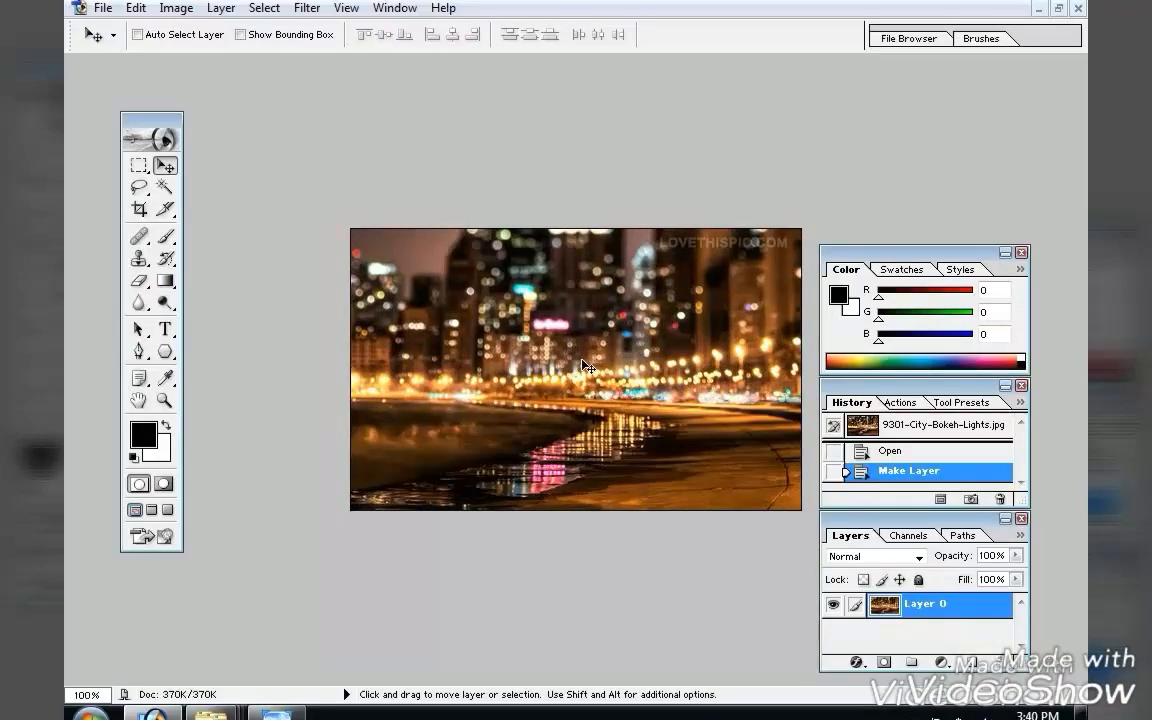
Open the young-alone-girl-feeling-sad image file.
{"action": "key", "text": "ctrl+o"}
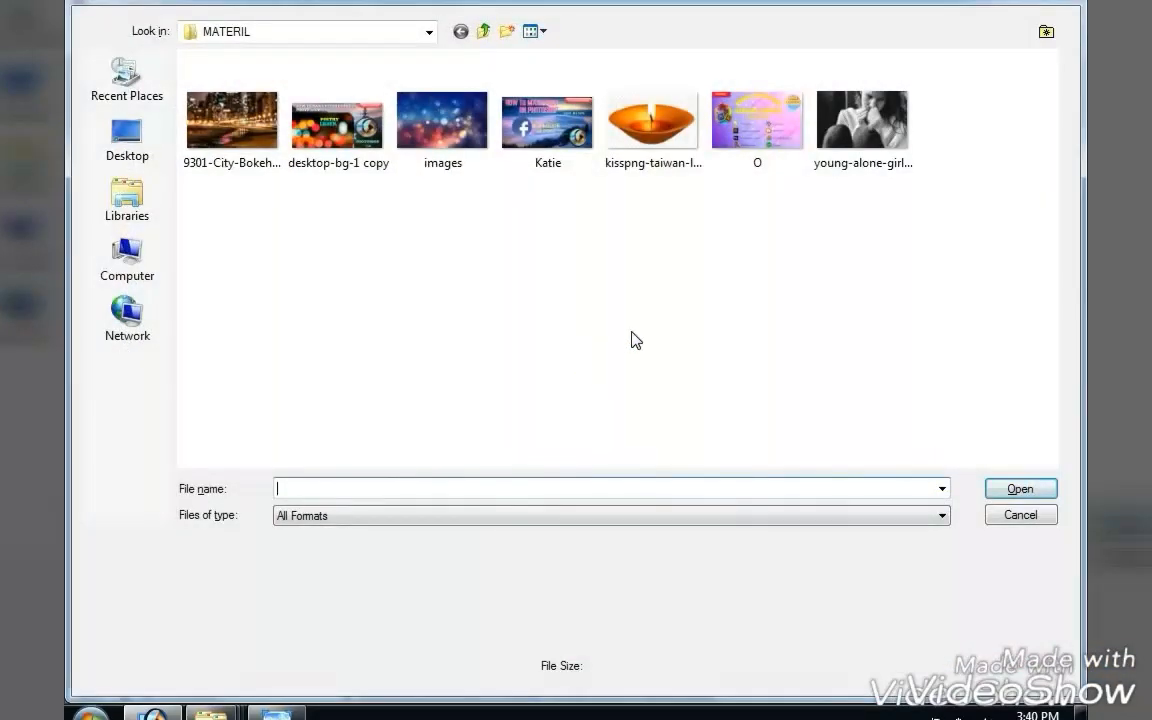
{"action": "double_click", "coordinate": [857, 129]}
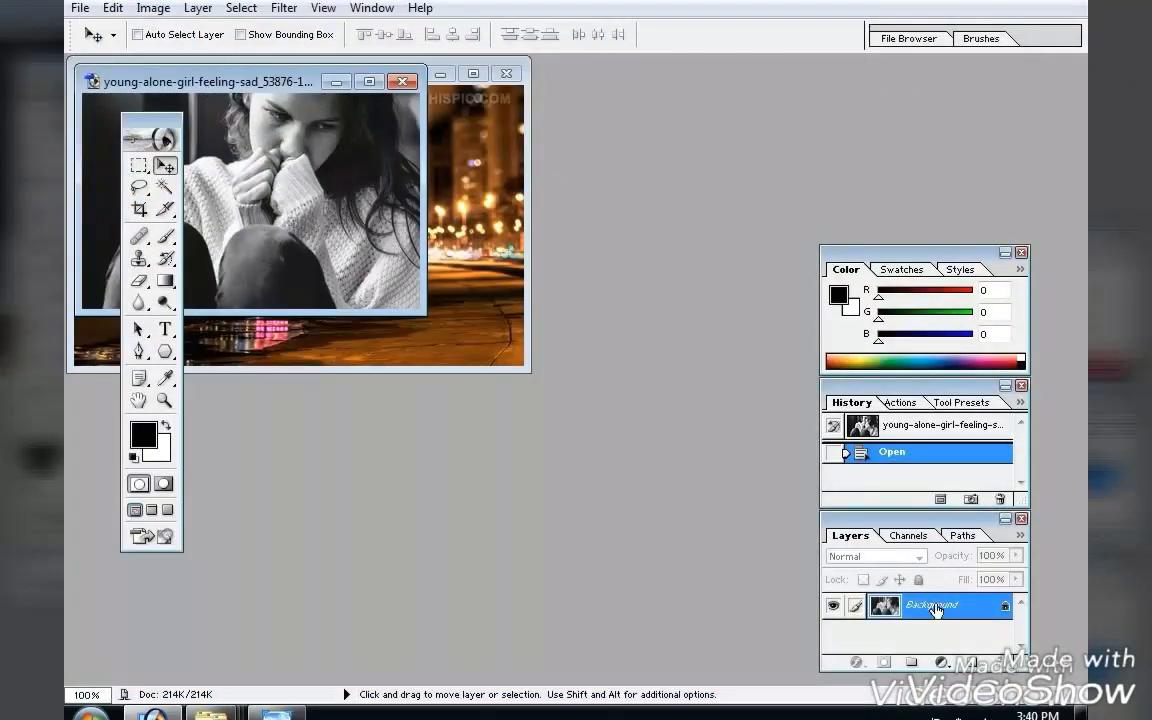
Convert the girl photo's Background into a regular layer named Layer 0.
{"action": "double_click", "coordinate": [1003, 610]}
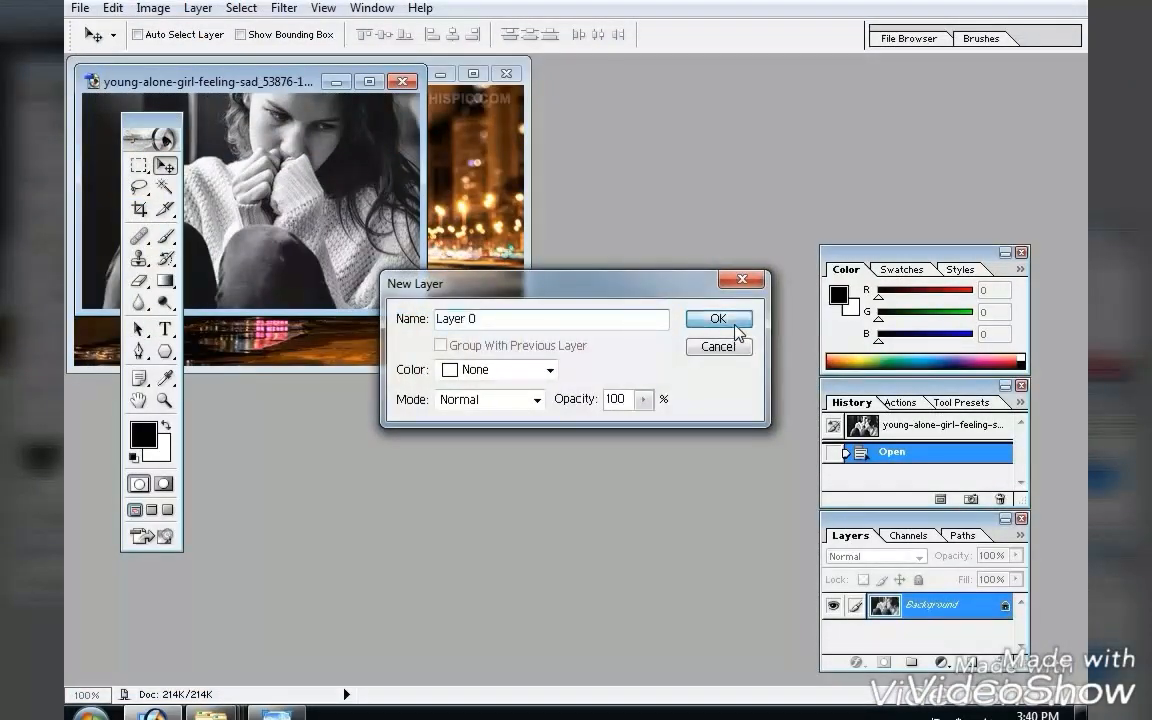
{"action": "left_click", "coordinate": [727, 319]}
Drag the girl photo into the 9301-City-Bokeh-Lights document as a new layer.
{"action": "left_click_drag", "start_coordinate": [232, 97], "coordinate": [380, 383]}
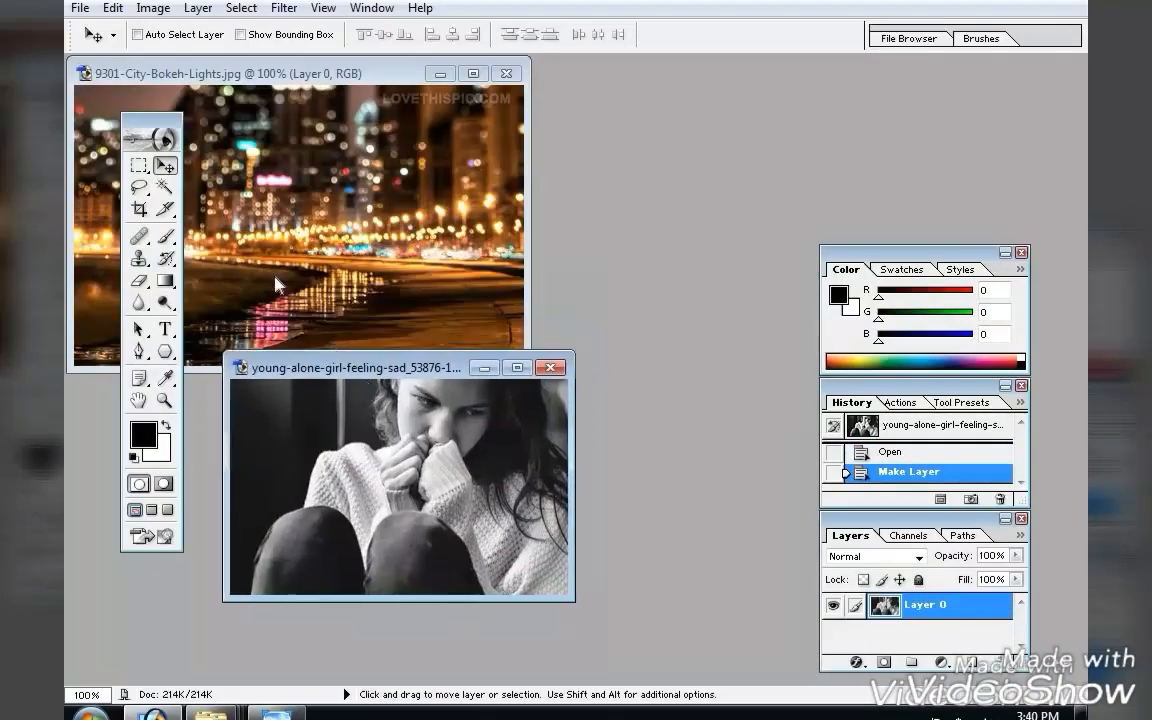
{"action": "left_click_drag", "start_coordinate": [405, 465], "coordinate": [248, 165]}
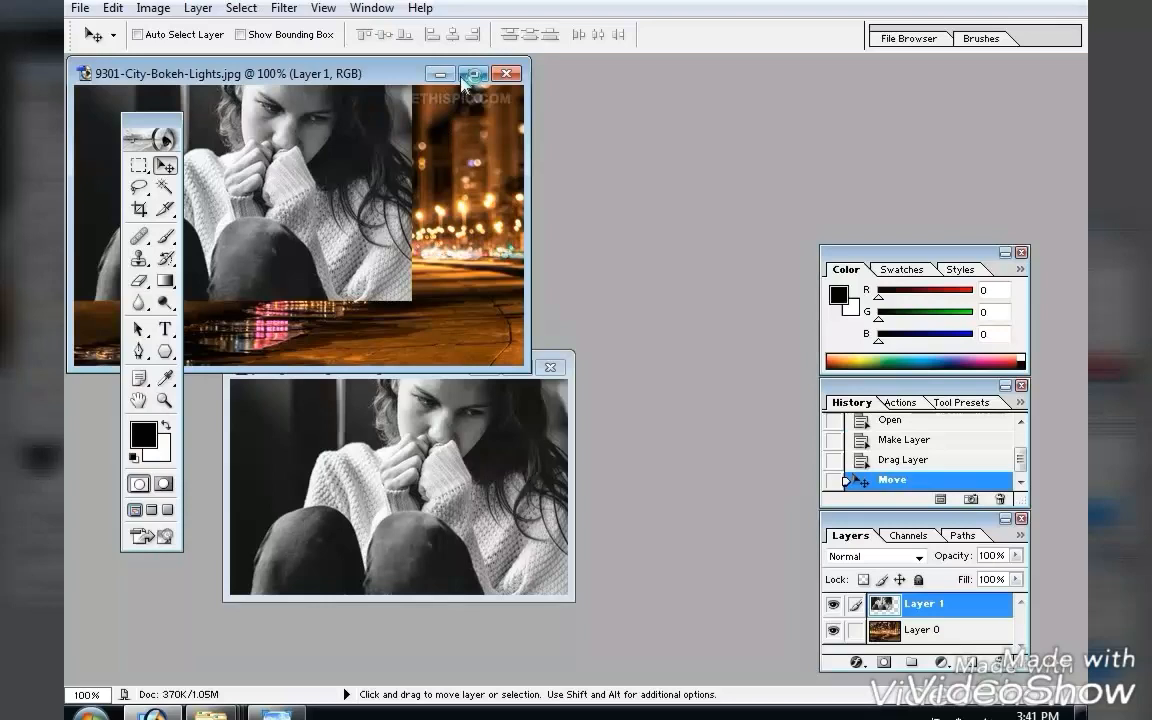
Scale the girl layer down slightly from its lower-right corner with Free Transform.
{"action": "double_click", "coordinate": [420, 74]}
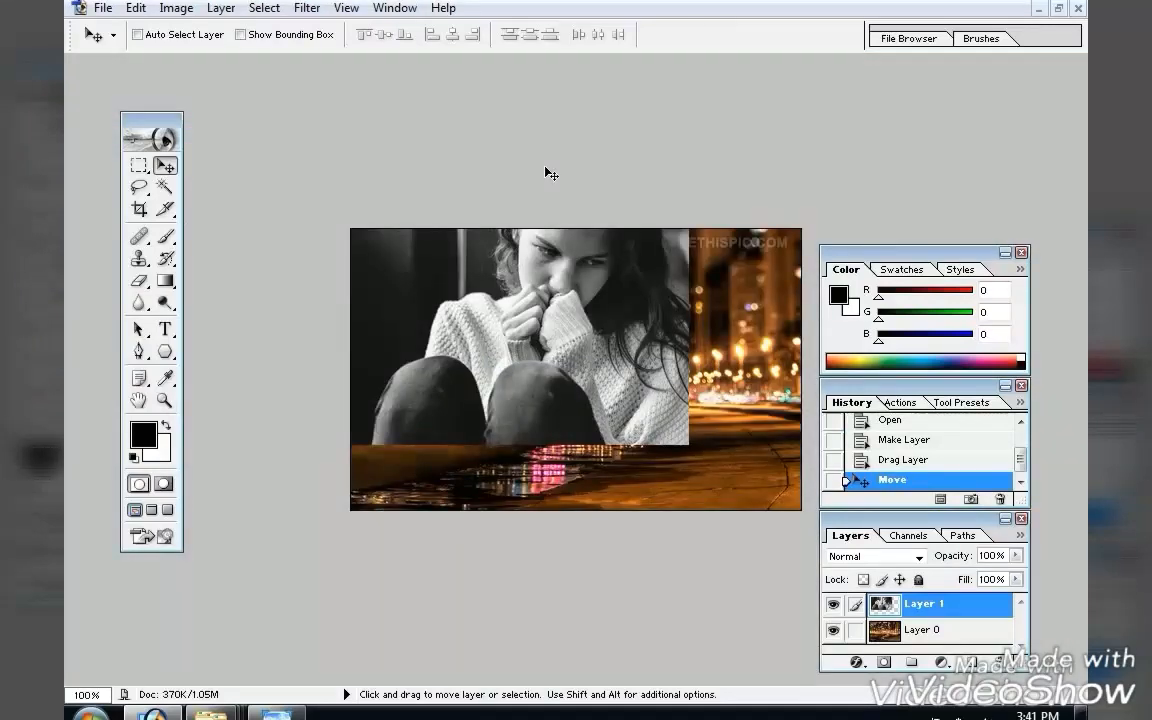
{"action": "key", "text": "ctrl+t"}
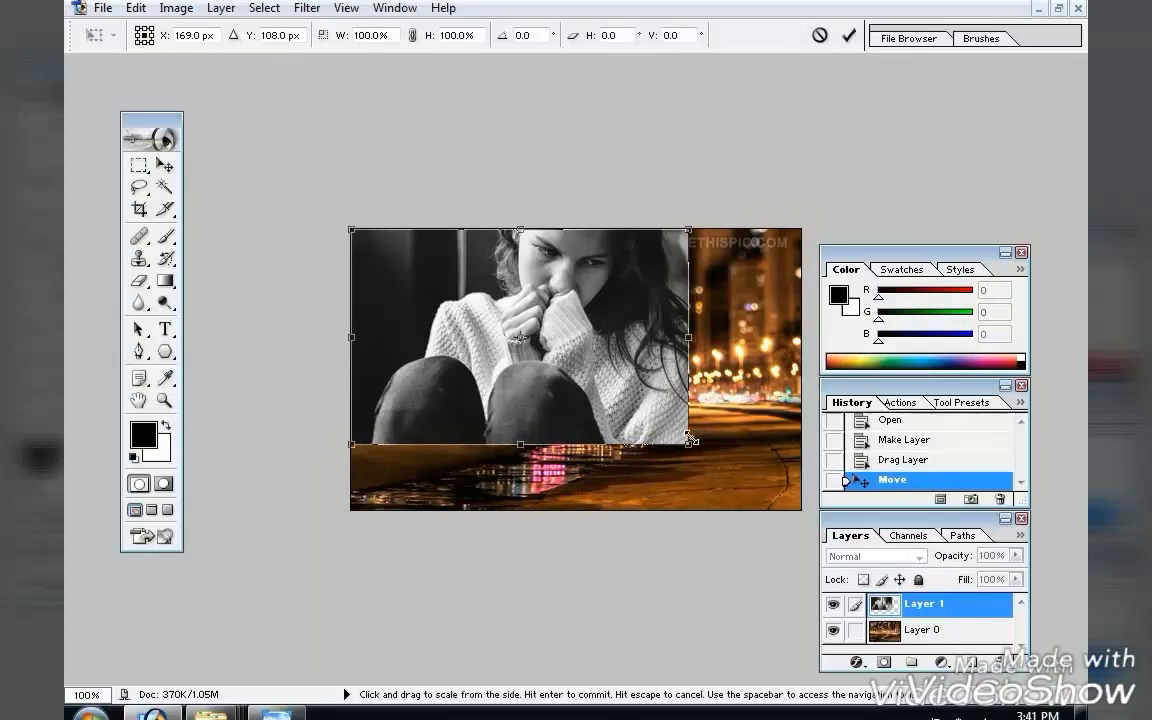
{"action": "left_click_drag", "start_coordinate": [688, 443], "coordinate": [643, 405]}
{"action": "key", "text": "Return"}
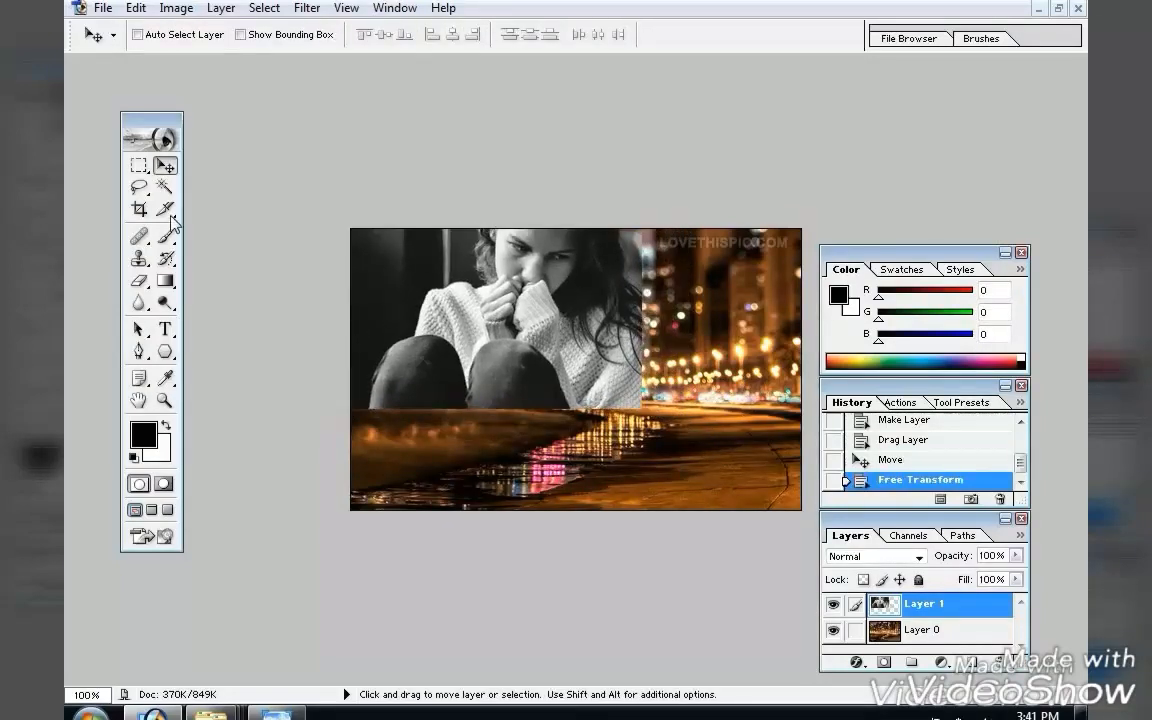
Add a layer mask to the girl layer and paint its left and lower edges black with a 30 px brush to blend them.
{"action": "left_click", "coordinate": [883, 663]}
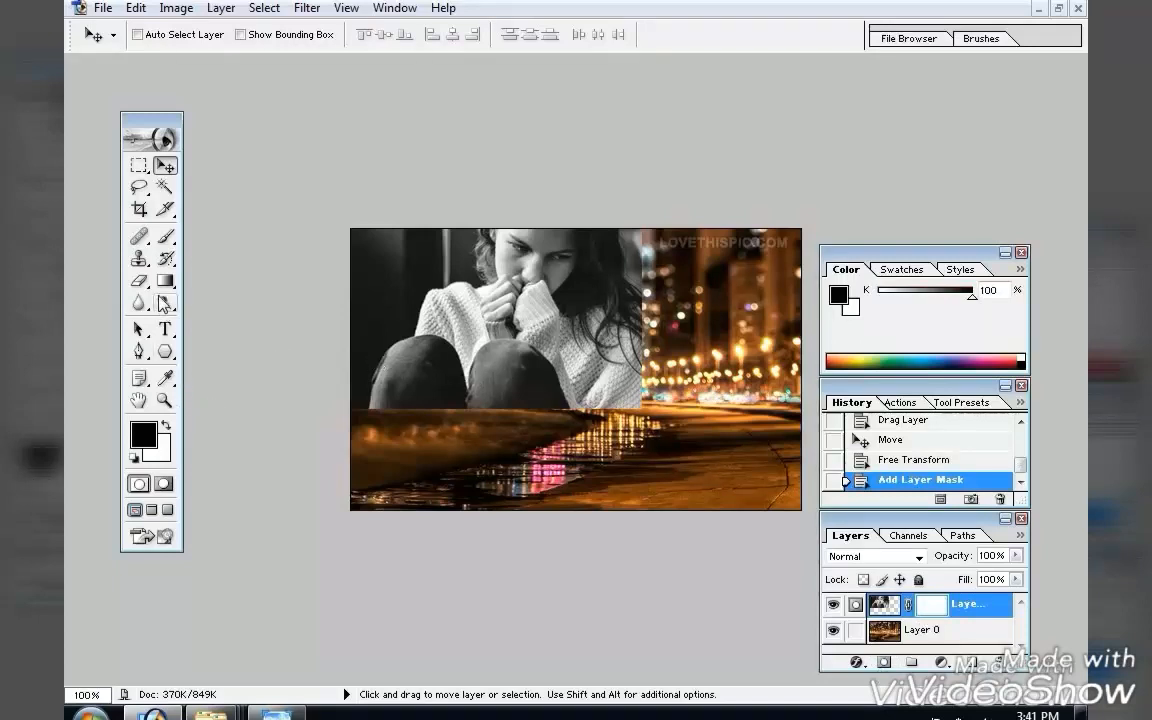
{"action": "left_click", "coordinate": [165, 236]}
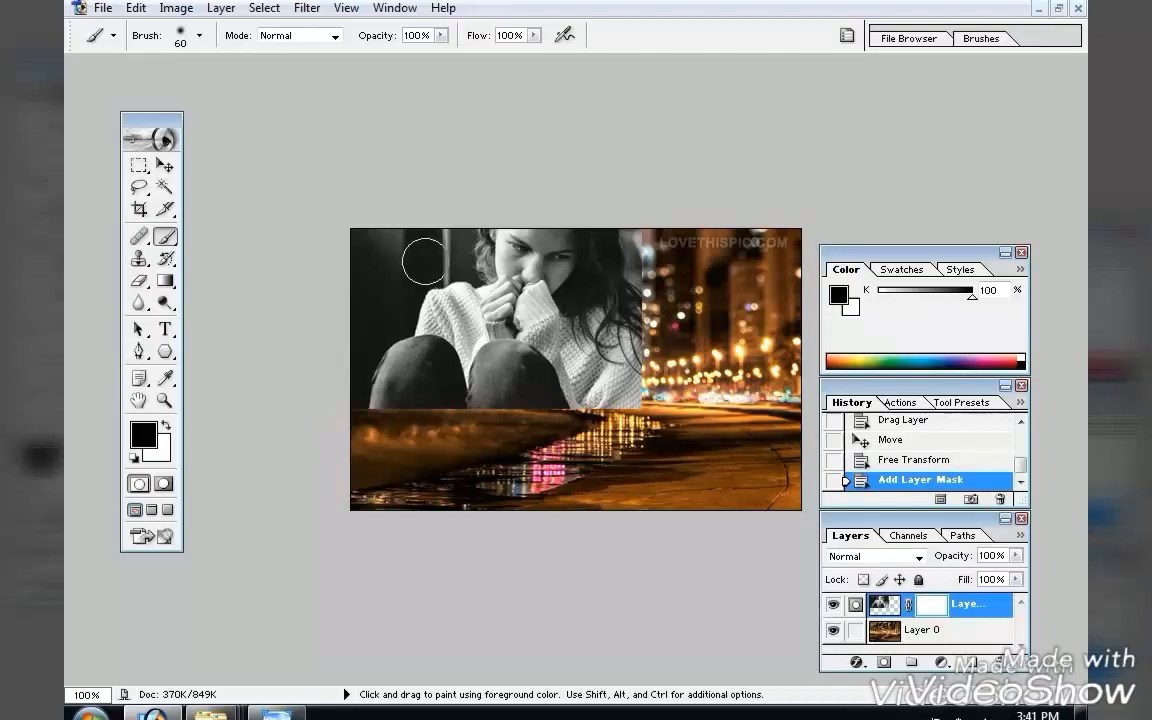
{"action": "key", "text": "bracketleft"}
{"action": "key", "text": "bracketleft"}
{"action": "key", "text": "bracketleft"}
{"action": "mouse_move", "coordinate": [375, 227]}
{"action": "left_mouse_down"}
{"action": "mouse_move", "coordinate": [344, 269]}
{"action": "mouse_move", "coordinate": [368, 226]}
{"action": "mouse_move", "coordinate": [350, 291]}
{"action": "mouse_move", "coordinate": [395, 218]}
{"action": "mouse_move", "coordinate": [364, 297]}
{"action": "mouse_move", "coordinate": [408, 219]}
{"action": "mouse_move", "coordinate": [386, 285]}
{"action": "mouse_move", "coordinate": [423, 227]}
{"action": "mouse_move", "coordinate": [411, 261]}
{"action": "mouse_move", "coordinate": [447, 219]}
{"action": "mouse_move", "coordinate": [422, 269]}
{"action": "mouse_move", "coordinate": [456, 229]}
{"action": "mouse_move", "coordinate": [409, 269]}
{"action": "left_mouse_up"}
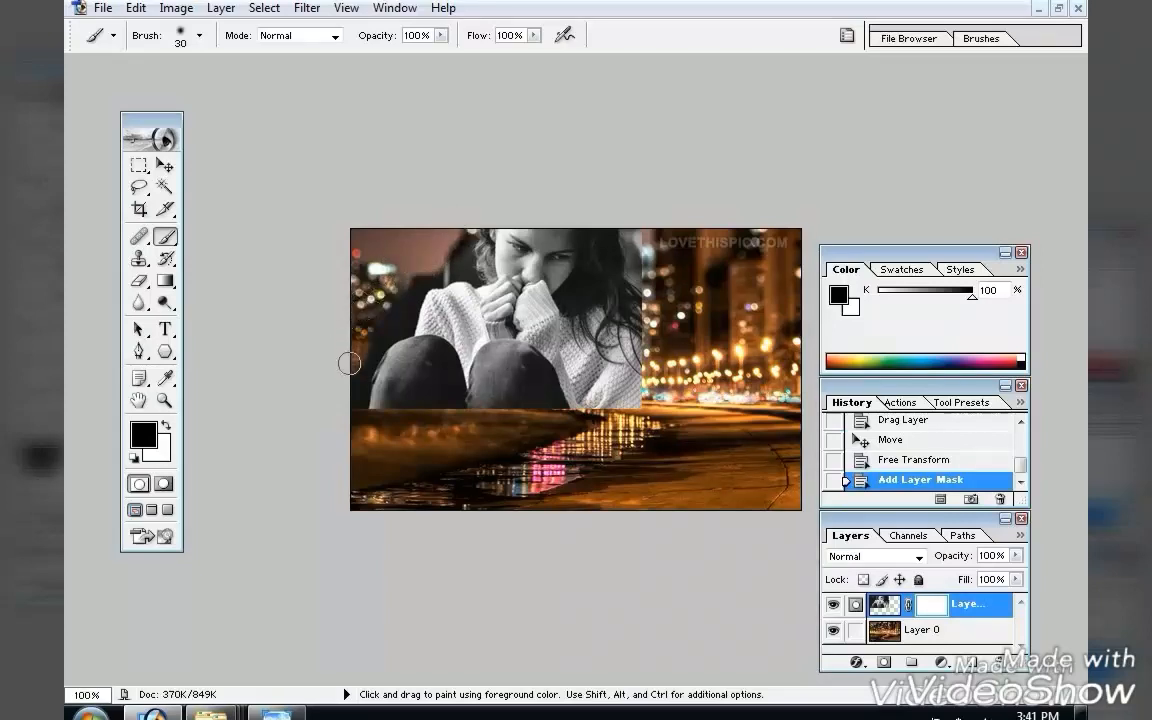
{"action": "mouse_move", "coordinate": [349, 363]}
{"action": "left_mouse_down"}
{"action": "mouse_move", "coordinate": [346, 407]}
{"action": "mouse_move", "coordinate": [359, 353]}
{"action": "mouse_move", "coordinate": [410, 267]}
{"action": "left_mouse_up"}
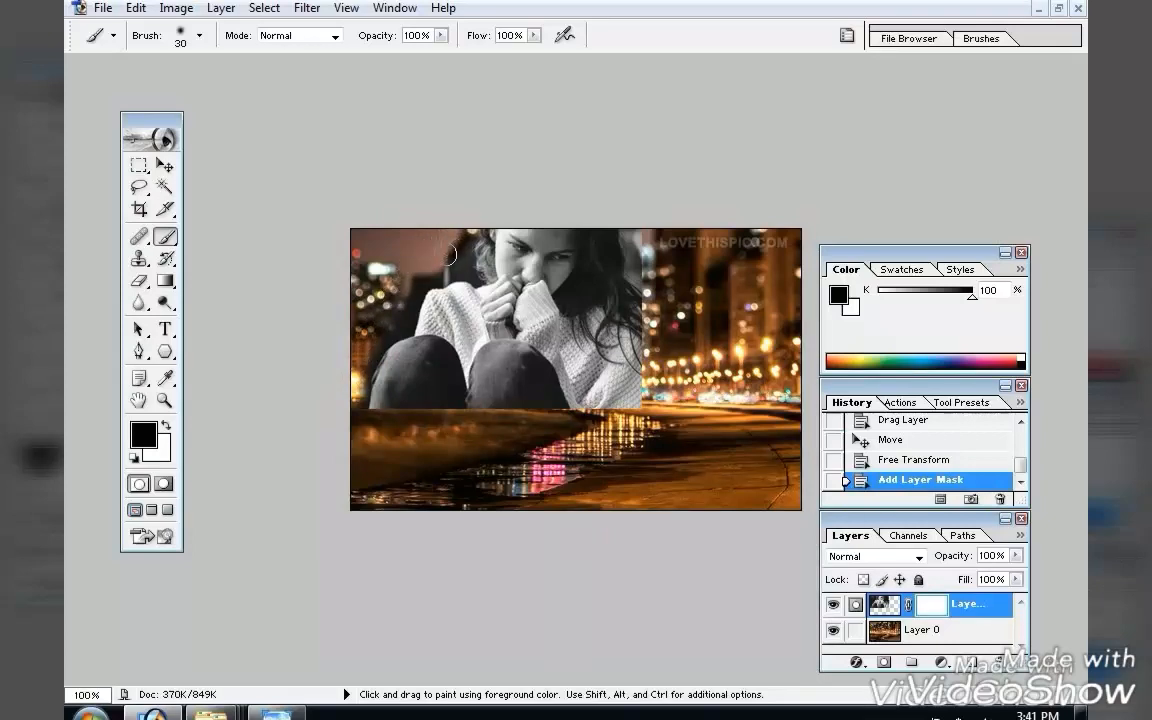
{"action": "mouse_move", "coordinate": [401, 279]}
{"action": "left_mouse_down"}
{"action": "mouse_move", "coordinate": [366, 258]}
{"action": "mouse_move", "coordinate": [360, 274]}
{"action": "mouse_move", "coordinate": [370, 242]}
{"action": "mouse_move", "coordinate": [398, 290]}
{"action": "mouse_move", "coordinate": [367, 255]}
{"action": "mouse_move", "coordinate": [337, 294]}
{"action": "left_mouse_up"}
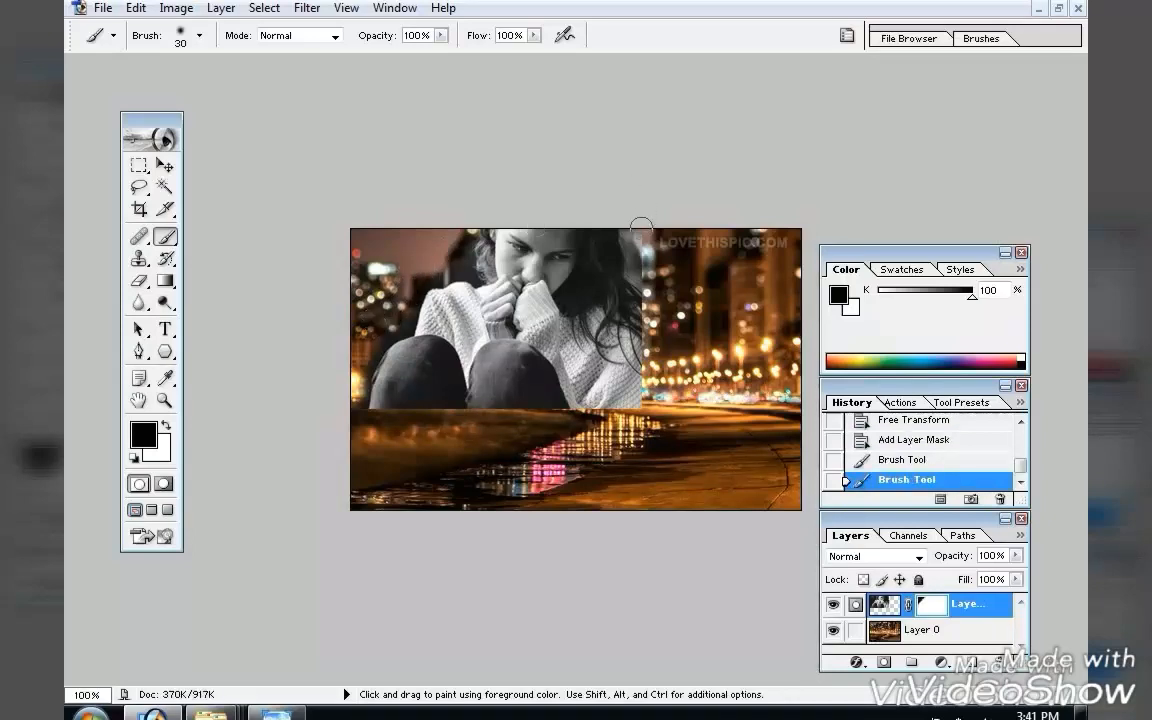
{"action": "mouse_move", "coordinate": [641, 291]}
{"action": "left_mouse_down"}
{"action": "mouse_move", "coordinate": [641, 406]}
{"action": "mouse_move", "coordinate": [445, 414]}
{"action": "mouse_move", "coordinate": [334, 411]}
{"action": "mouse_move", "coordinate": [336, 400]}
{"action": "left_mouse_up"}
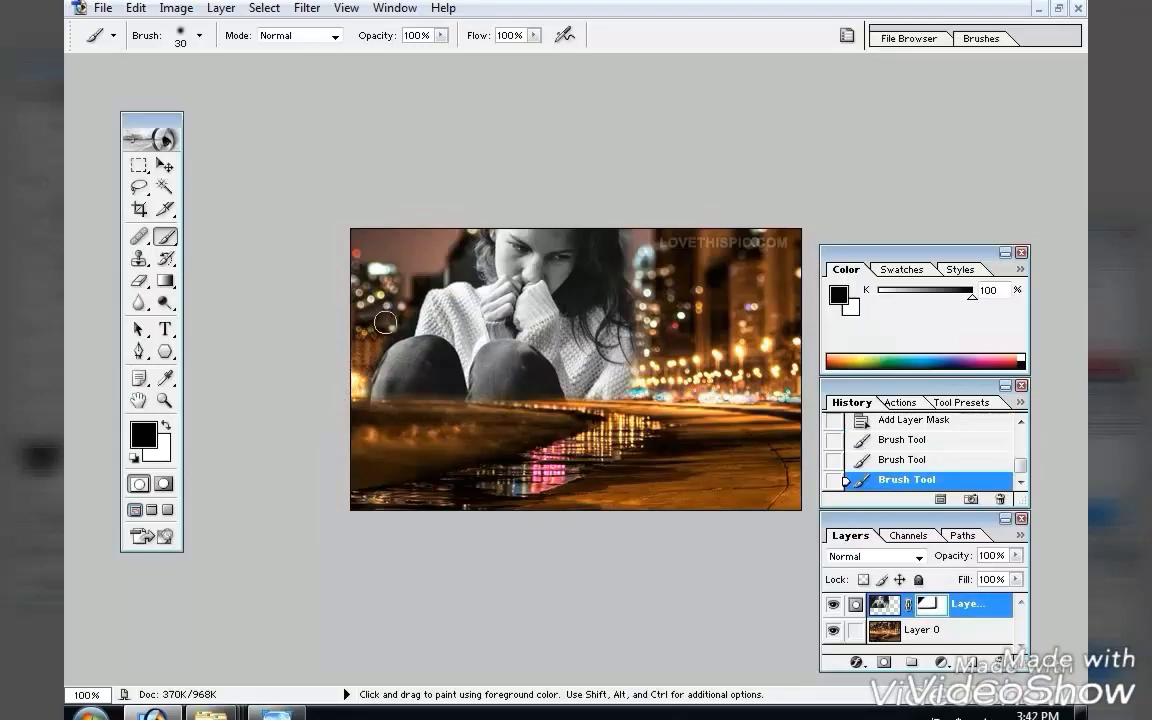
{"action": "left_click_drag", "start_coordinate": [433, 239], "coordinate": [463, 199]}
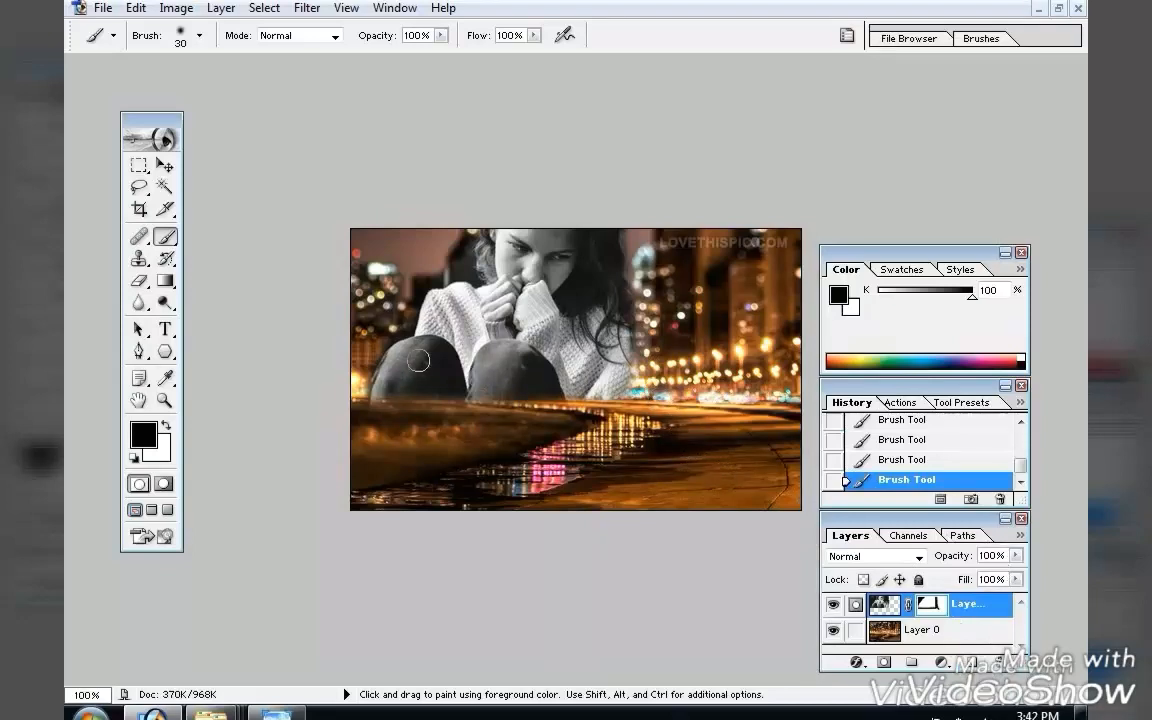
Stretch the girl layer taller and slightly wider with Free Transform.
{"action": "key", "text": "ctrl+t"}
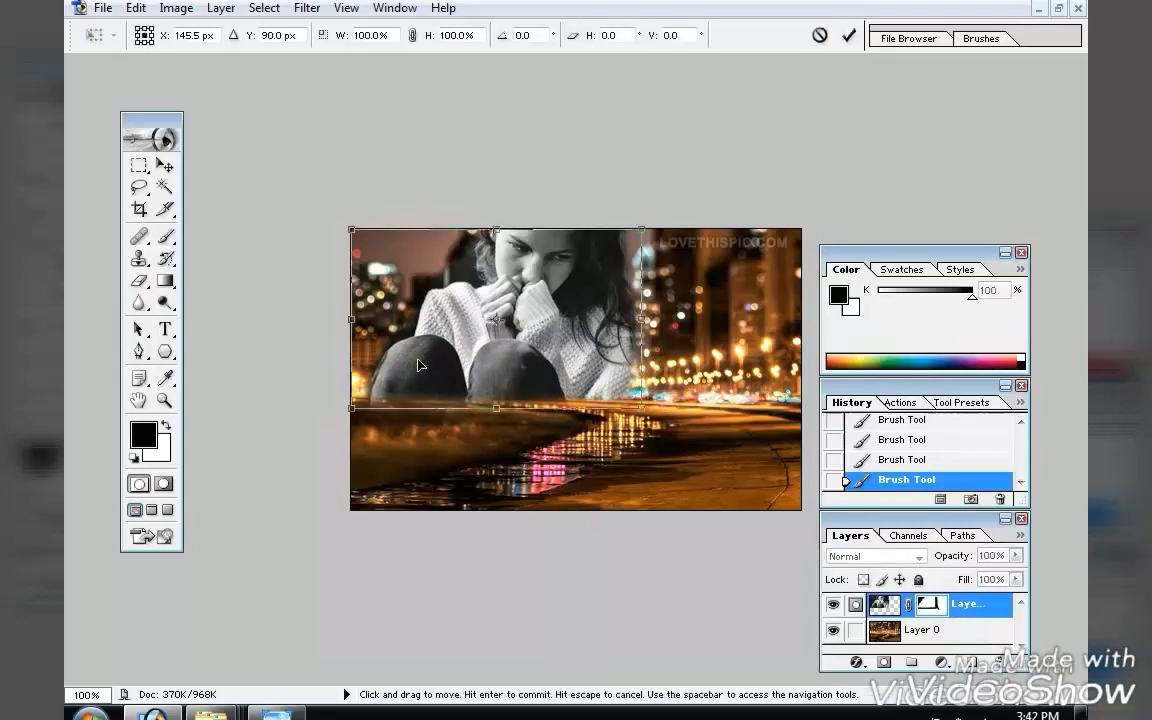
{"action": "left_click_drag", "start_coordinate": [497, 408], "coordinate": [497, 444]}
{"action": "left_click_drag", "start_coordinate": [643, 446], "coordinate": [656, 453]}
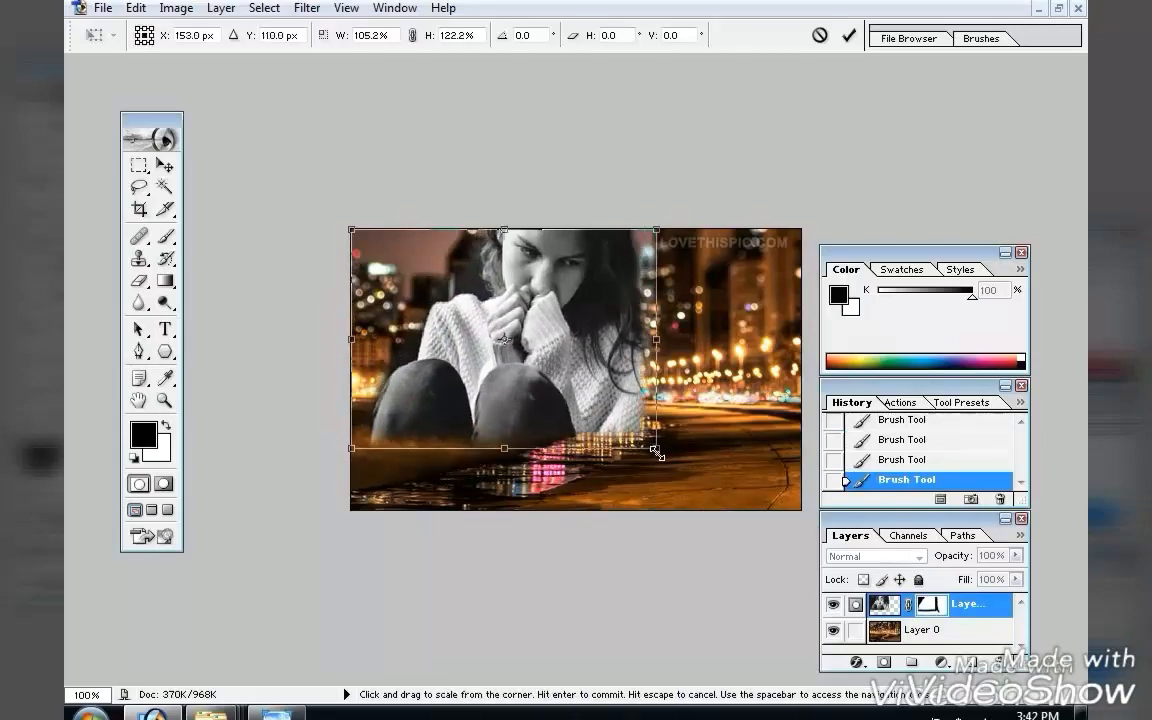
{"action": "key", "text": "Return"}
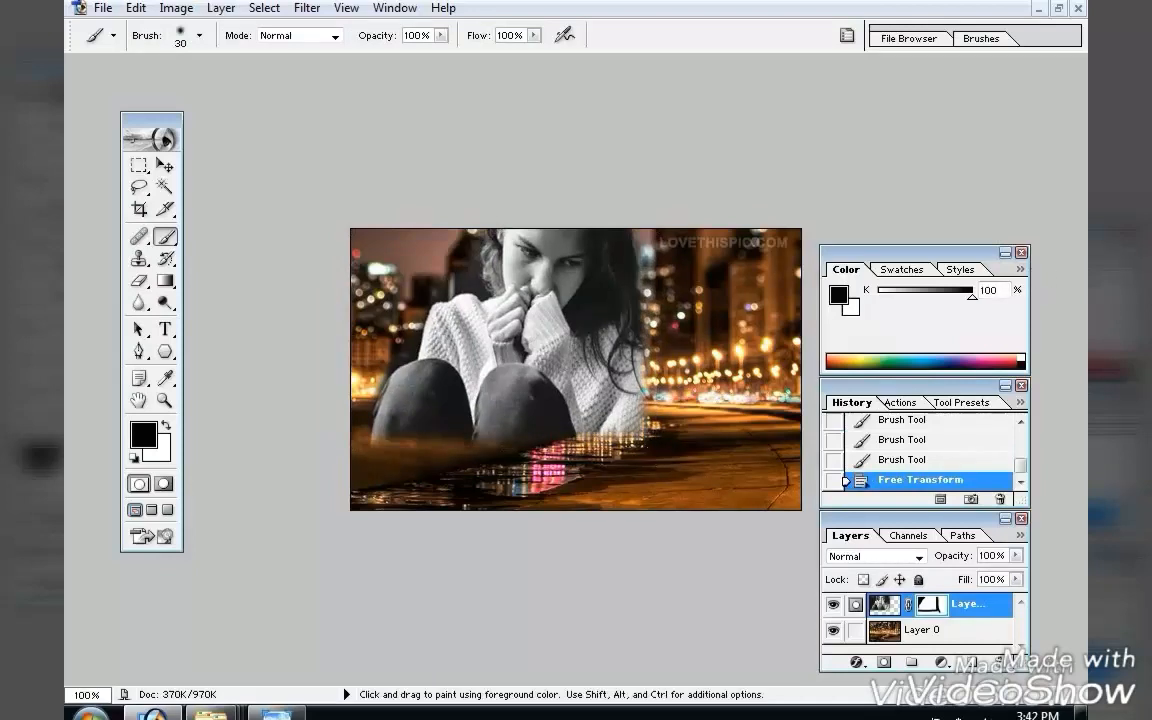
Set the girl layer's opacity to 70%.
{"action": "left_click", "coordinate": [1016, 556]}
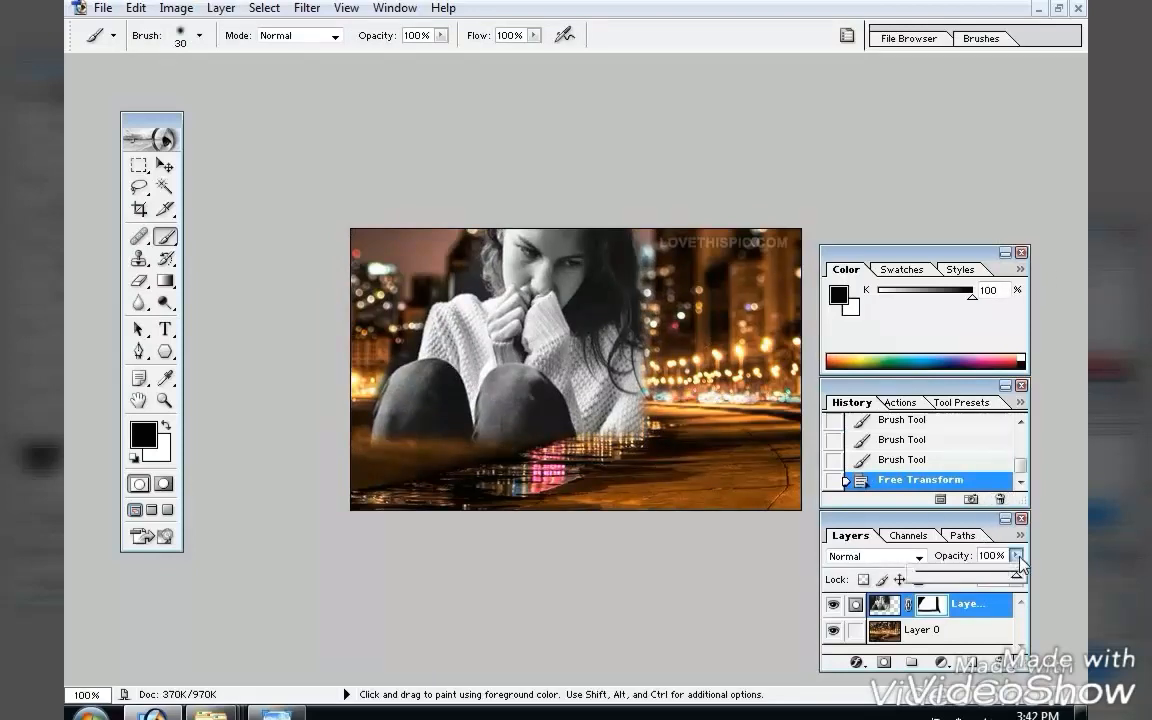
{"action": "left_click_drag", "start_coordinate": [1016, 575], "coordinate": [991, 575]}
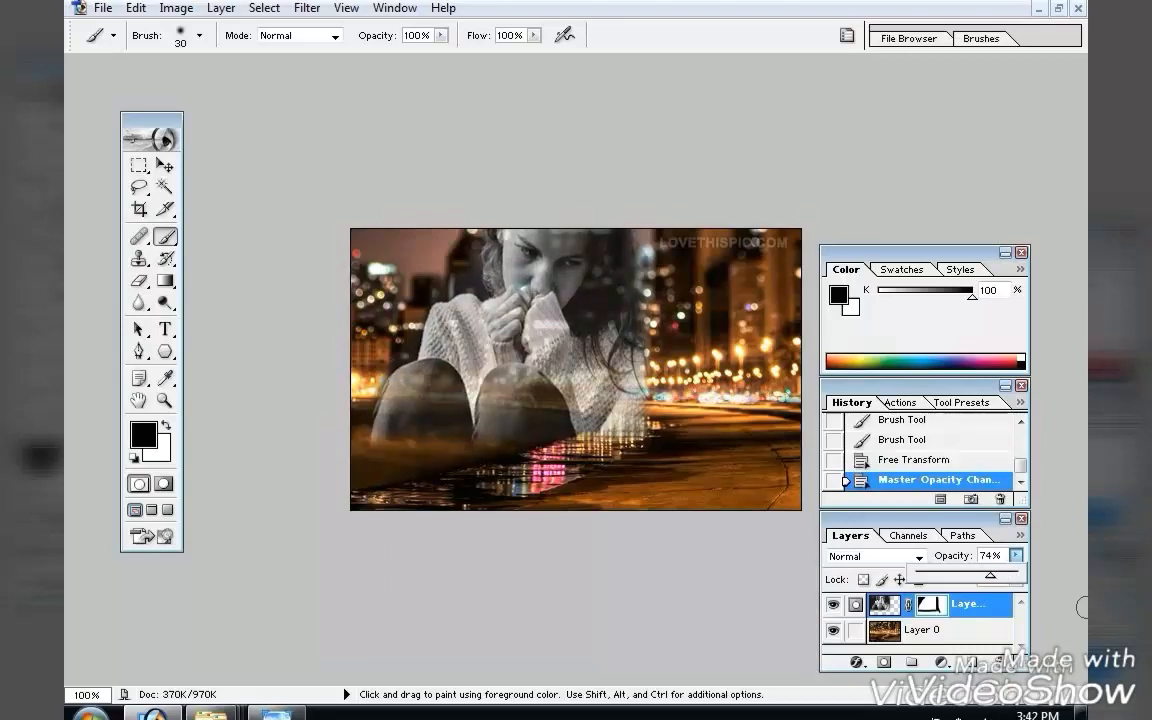
{"action": "key", "text": "Down"}
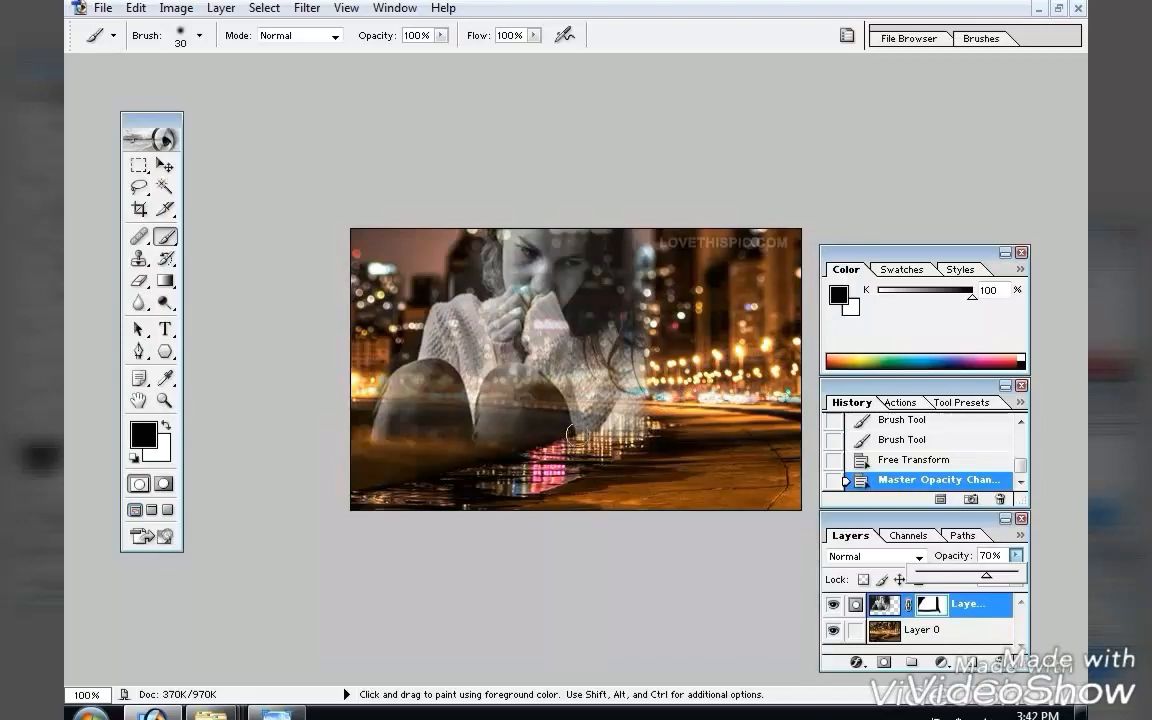
{"action": "left_click", "coordinate": [571, 434]}
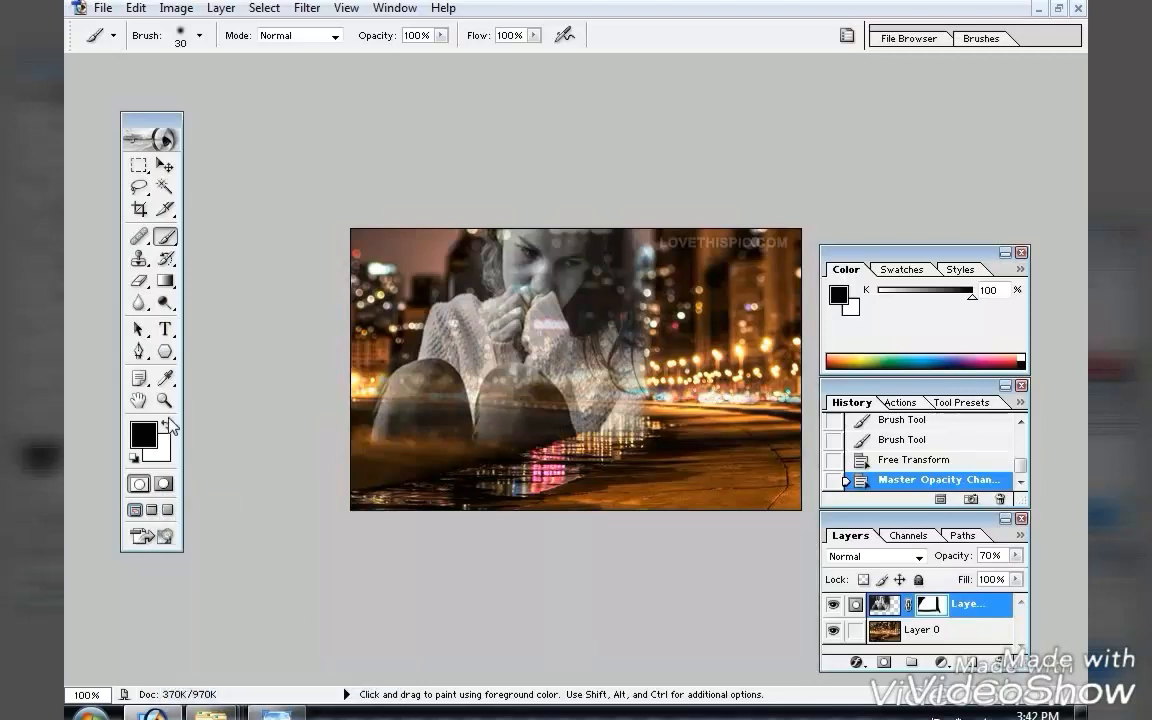
Start a text layer near the image bottom and set the text color to cyan 11EFF2.
{"action": "left_click", "coordinate": [166, 329]}
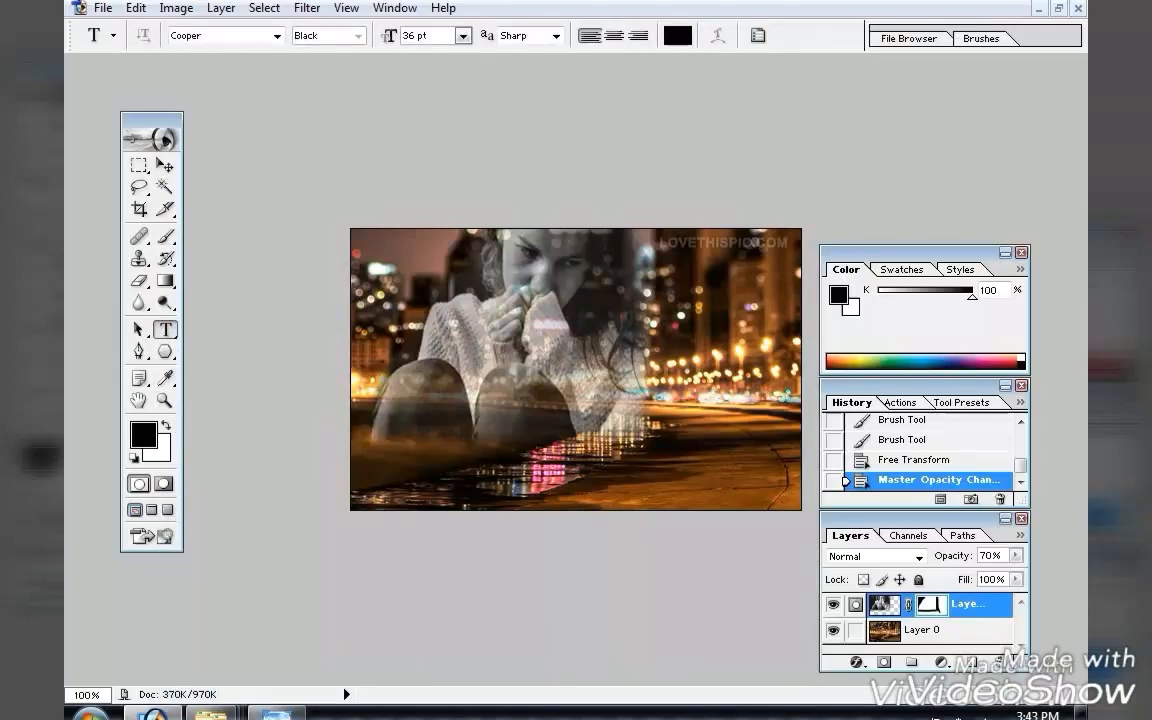
{"action": "left_click", "coordinate": [430, 470]}
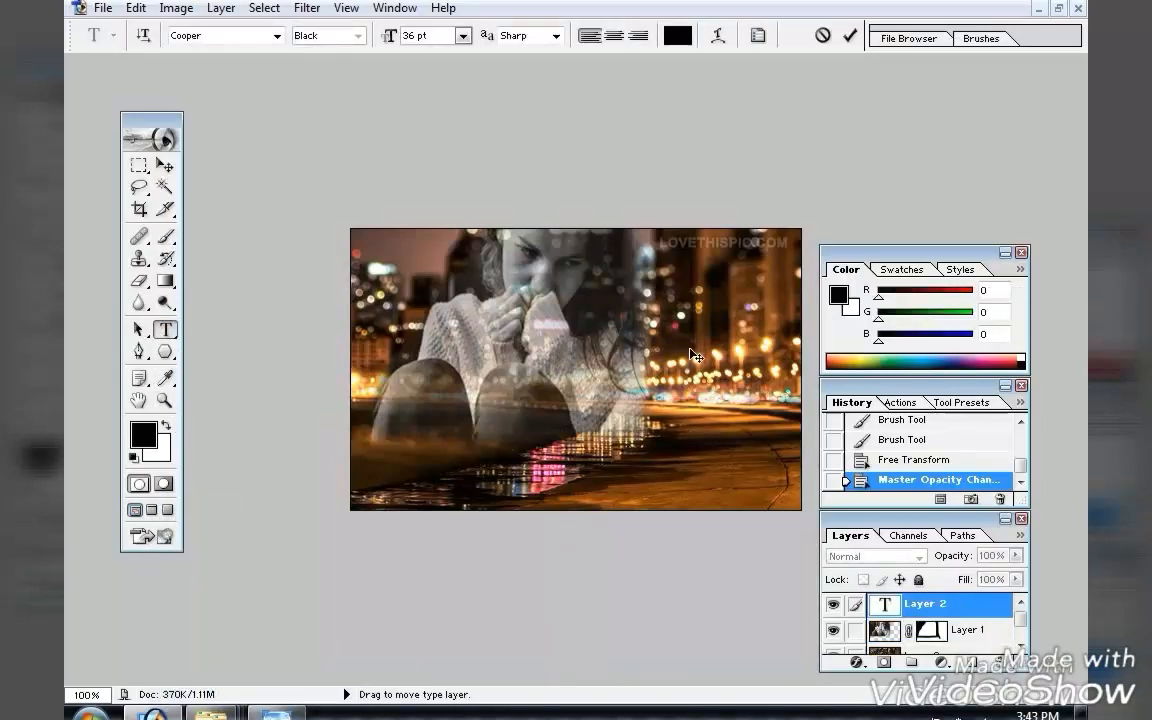
{"action": "left_click", "coordinate": [678, 36]}
{"action": "left_click", "coordinate": [625, 357]}
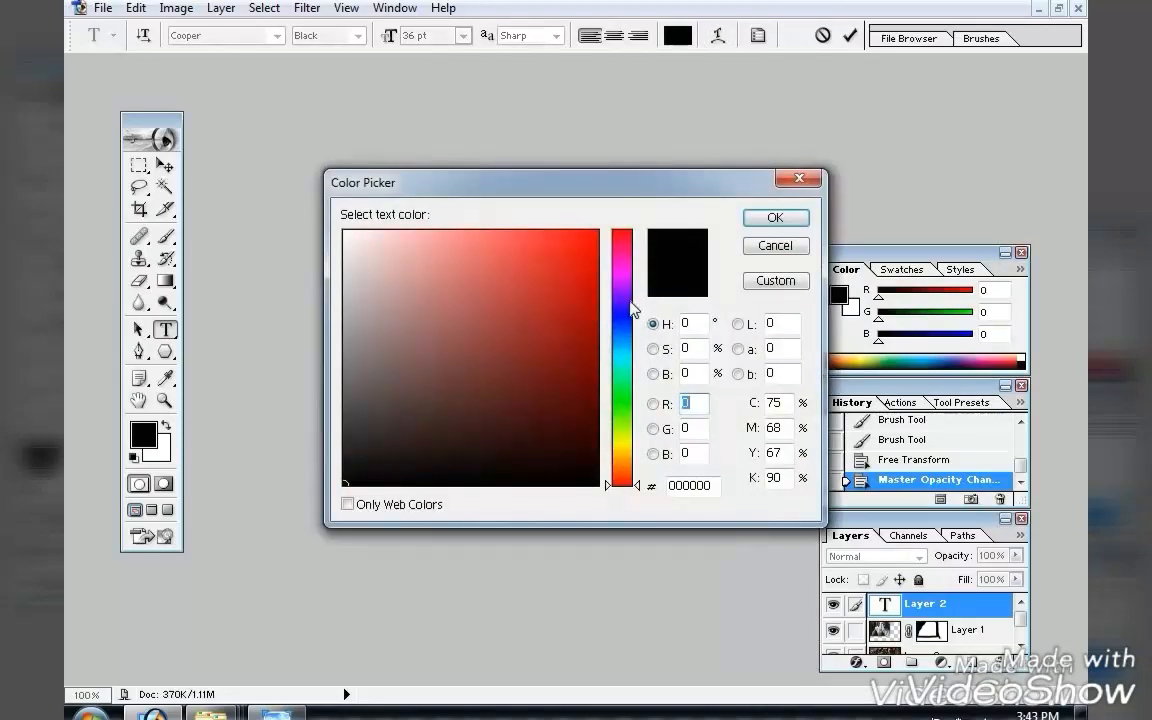
{"action": "left_click", "coordinate": [580, 244]}
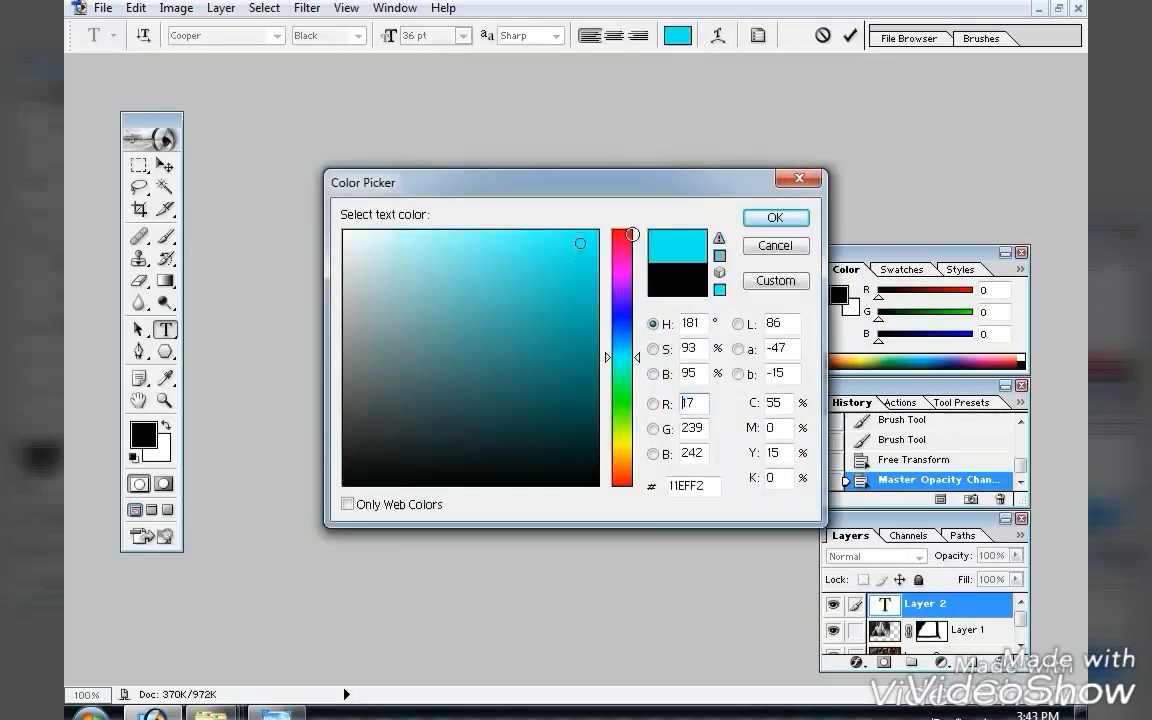
{"action": "left_click", "coordinate": [775, 218]}
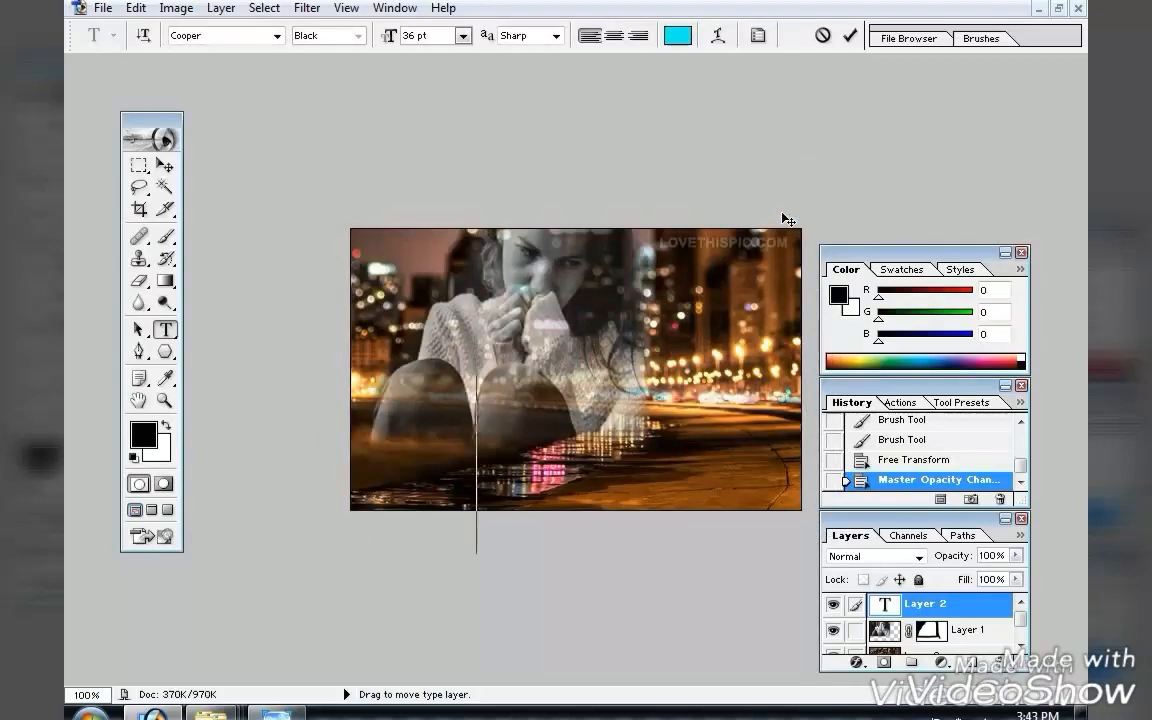
Type "i miss you" and set its font size to 18 pt.
{"action": "type", "text": "i"}
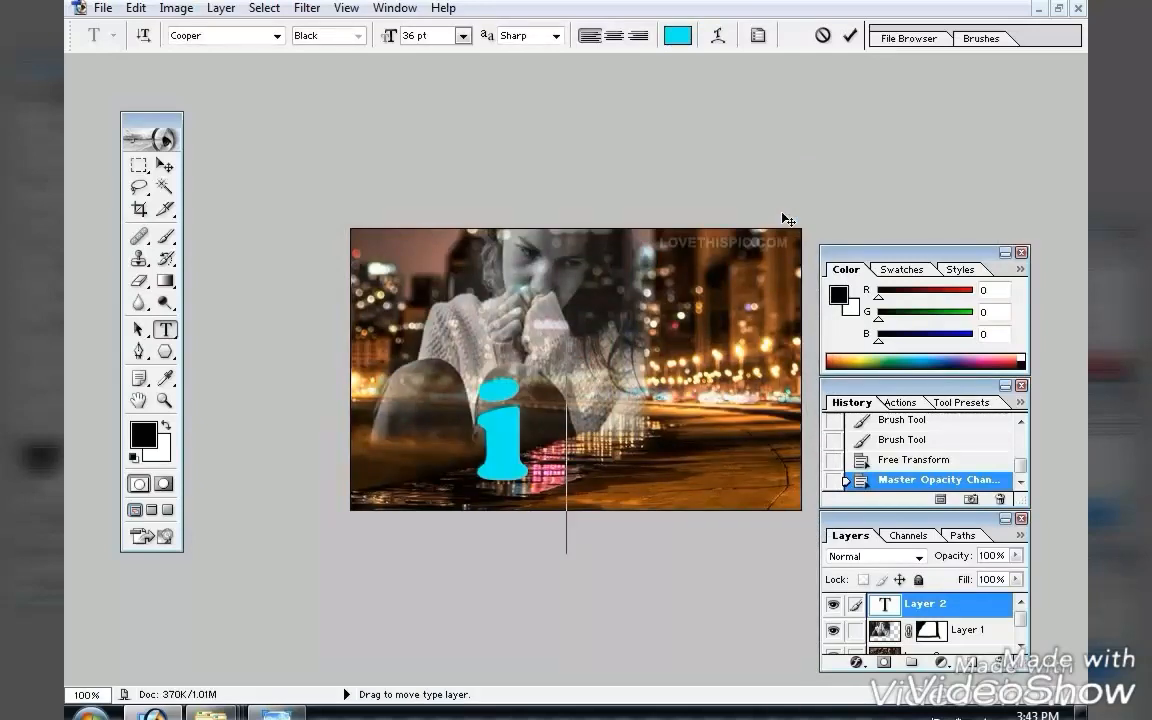
{"action": "type", "text": " mis"}
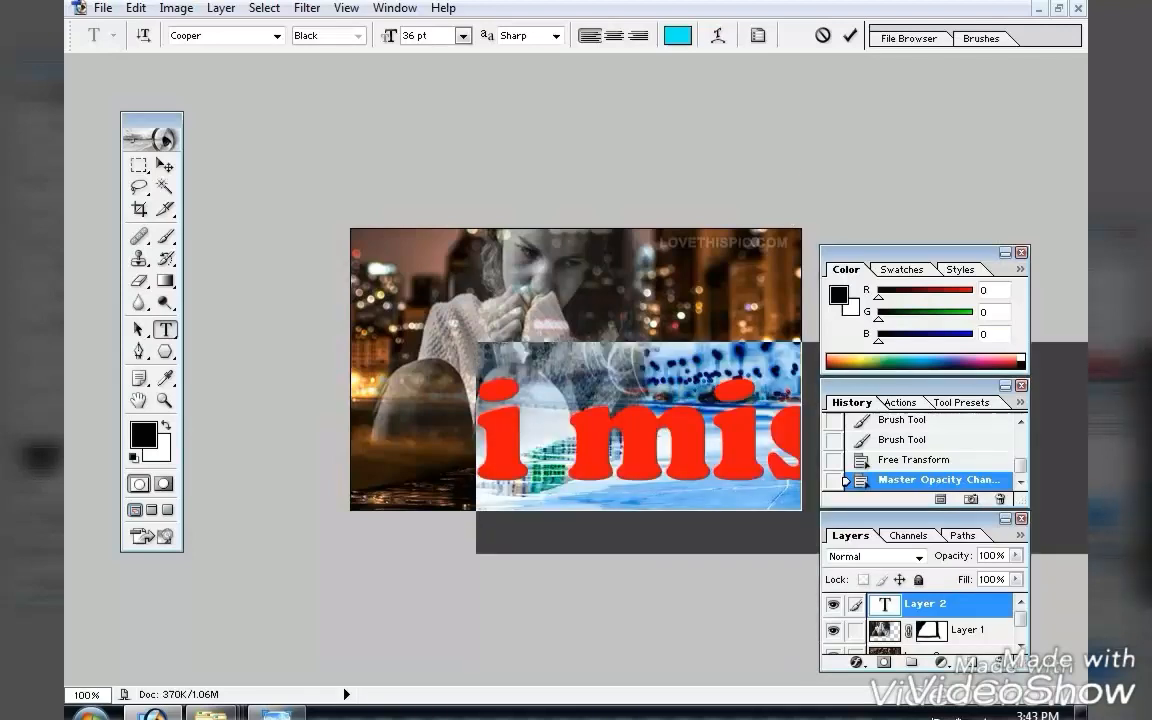
{"action": "left_click", "coordinate": [463, 35]}
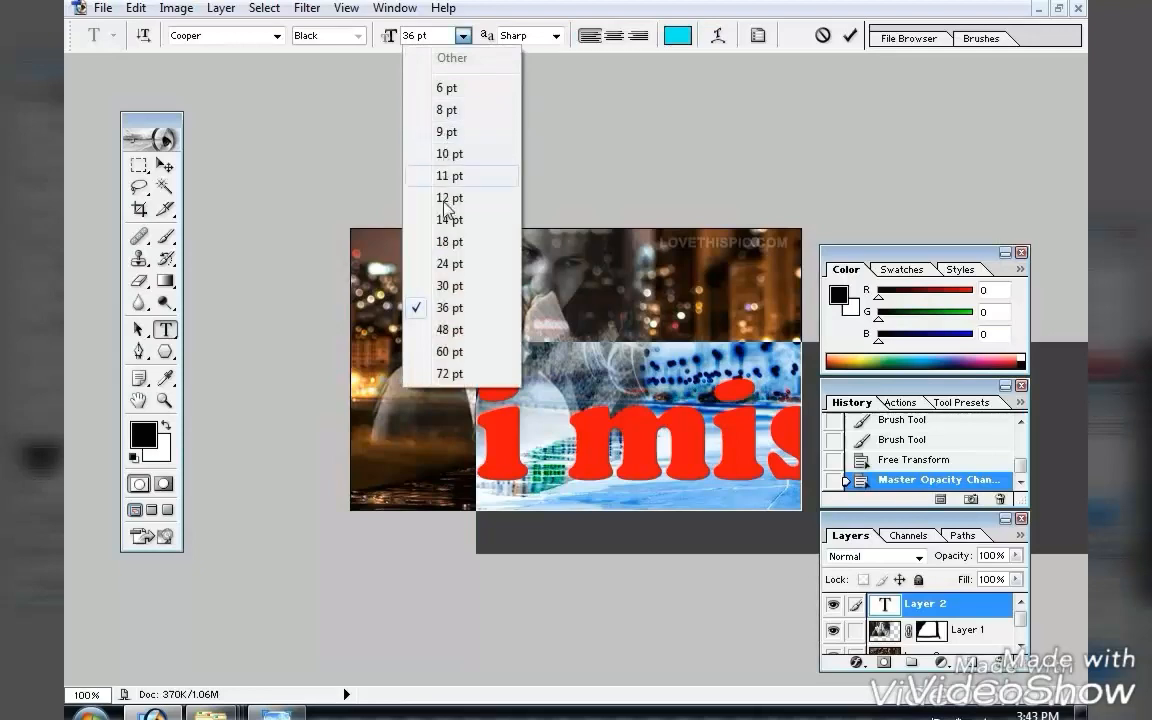
{"action": "left_click", "coordinate": [449, 285]}
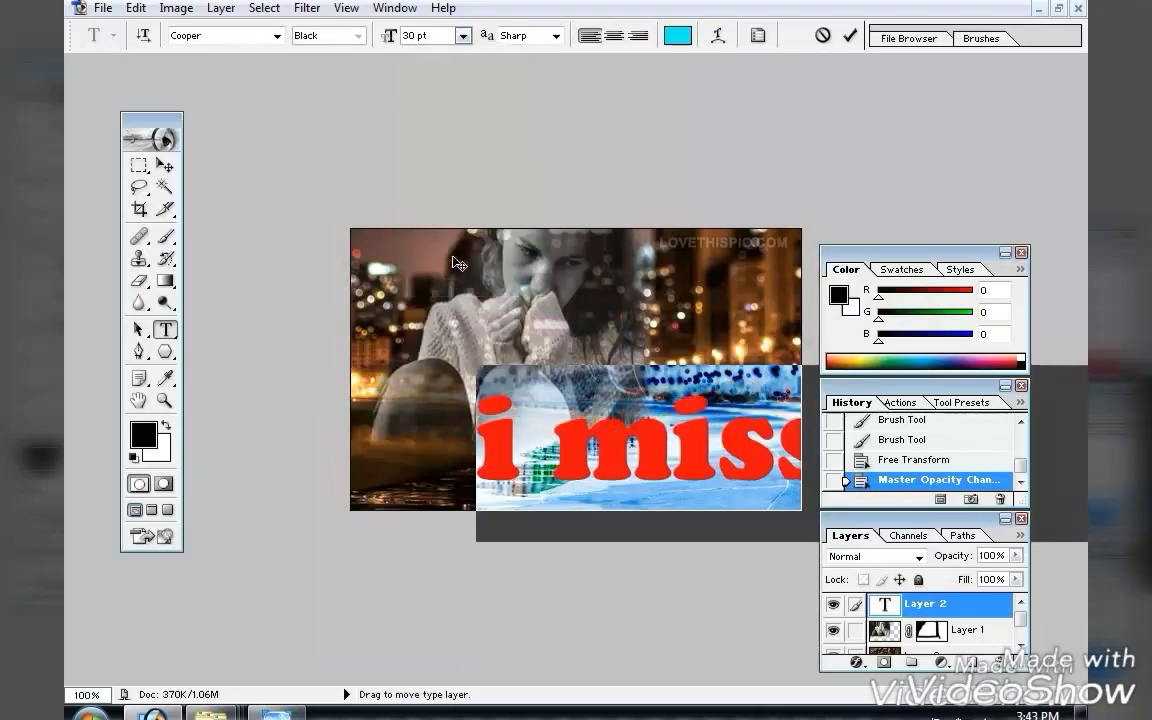
{"action": "left_click", "coordinate": [463, 35]}
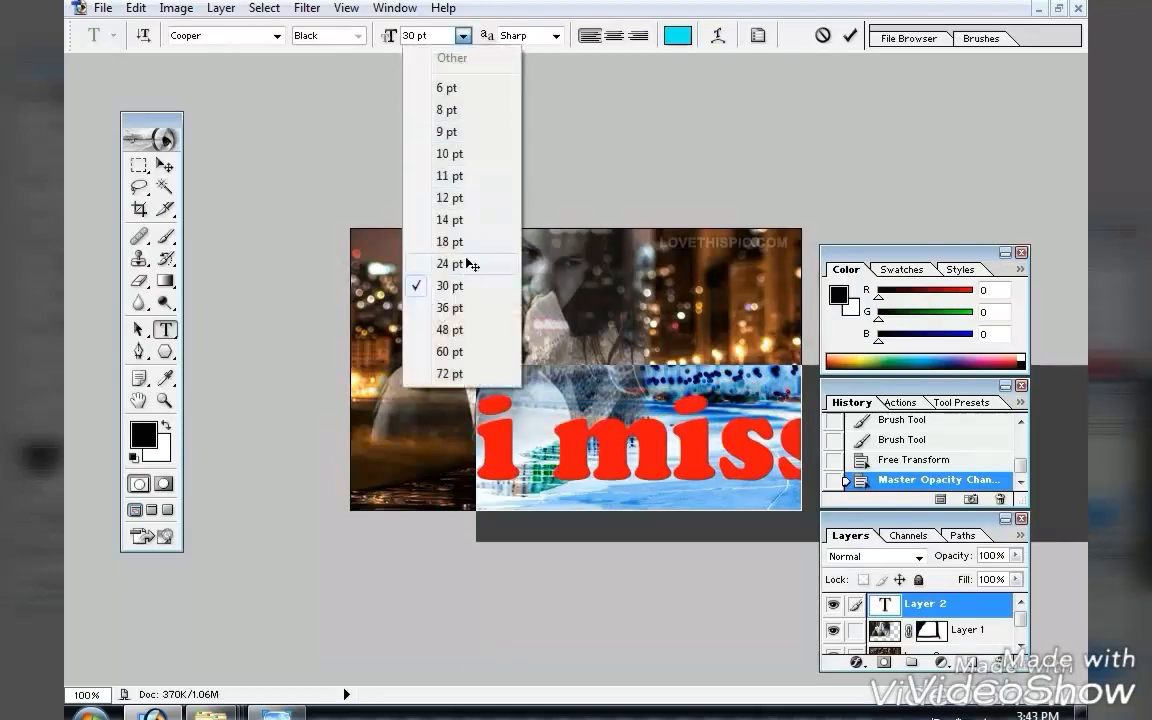
{"action": "left_click", "coordinate": [466, 262]}
{"action": "left_click", "coordinate": [463, 35]}
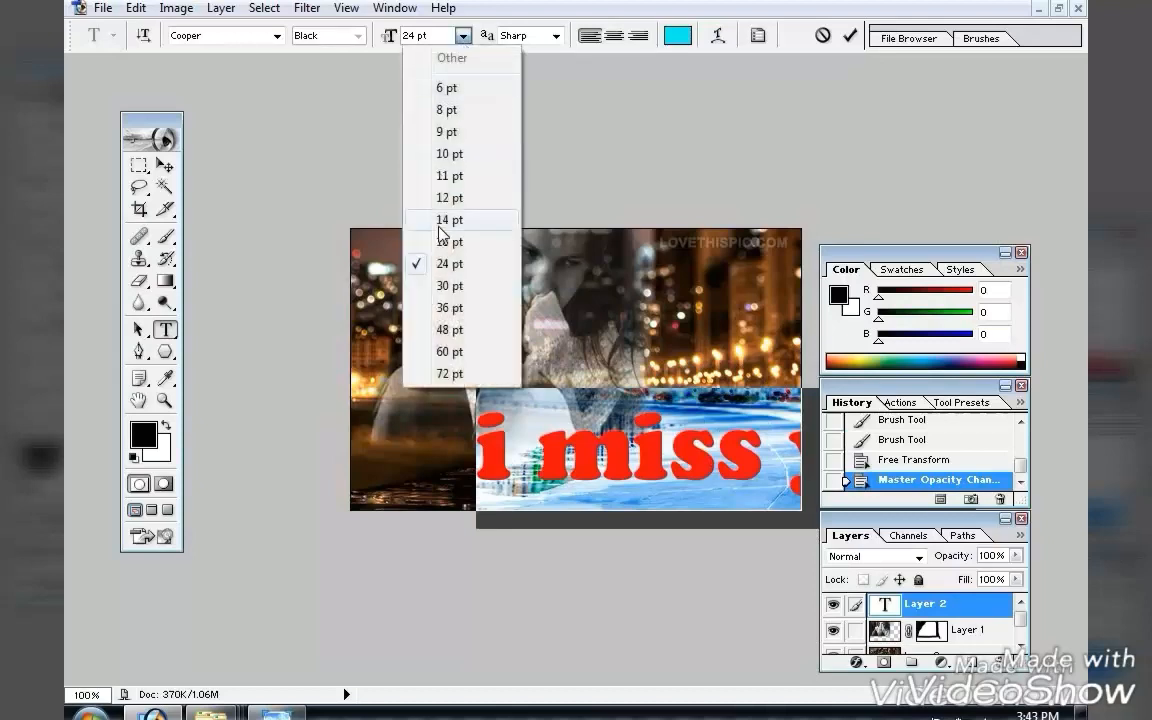
{"action": "left_click", "coordinate": [440, 240]}
Move the text left so it sits centred along the bottom of the image.
{"action": "left_click", "coordinate": [165, 165]}
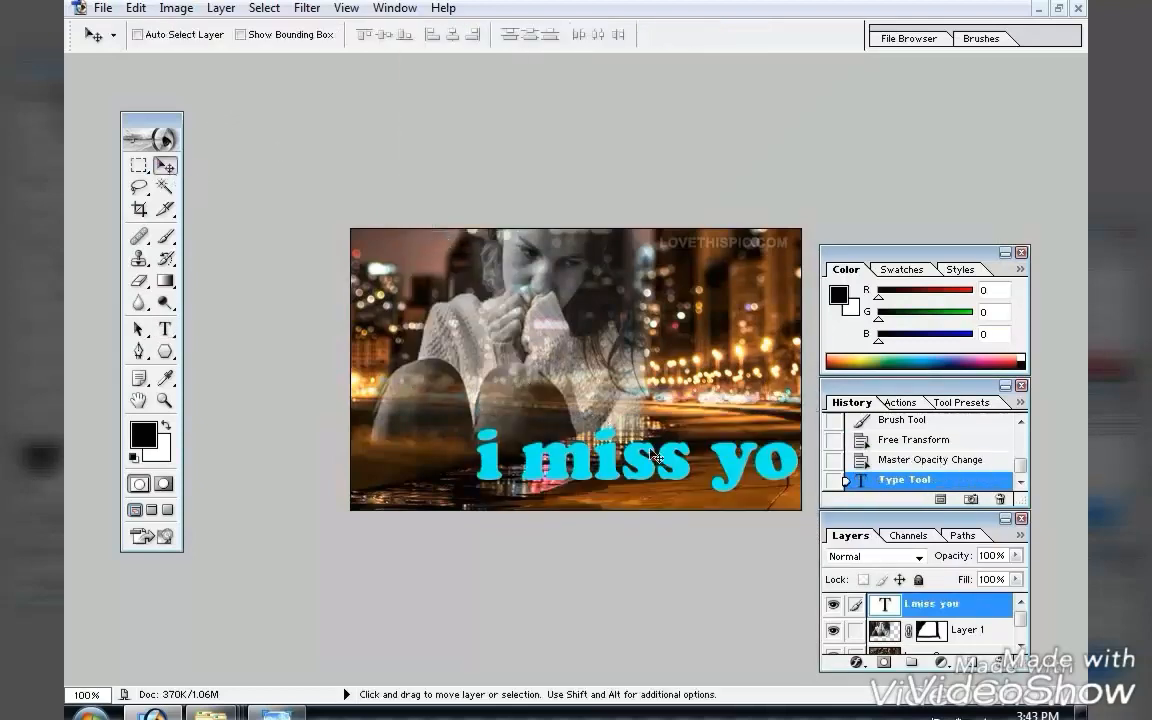
{"action": "left_click_drag", "start_coordinate": [681, 478], "coordinate": [604, 487]}
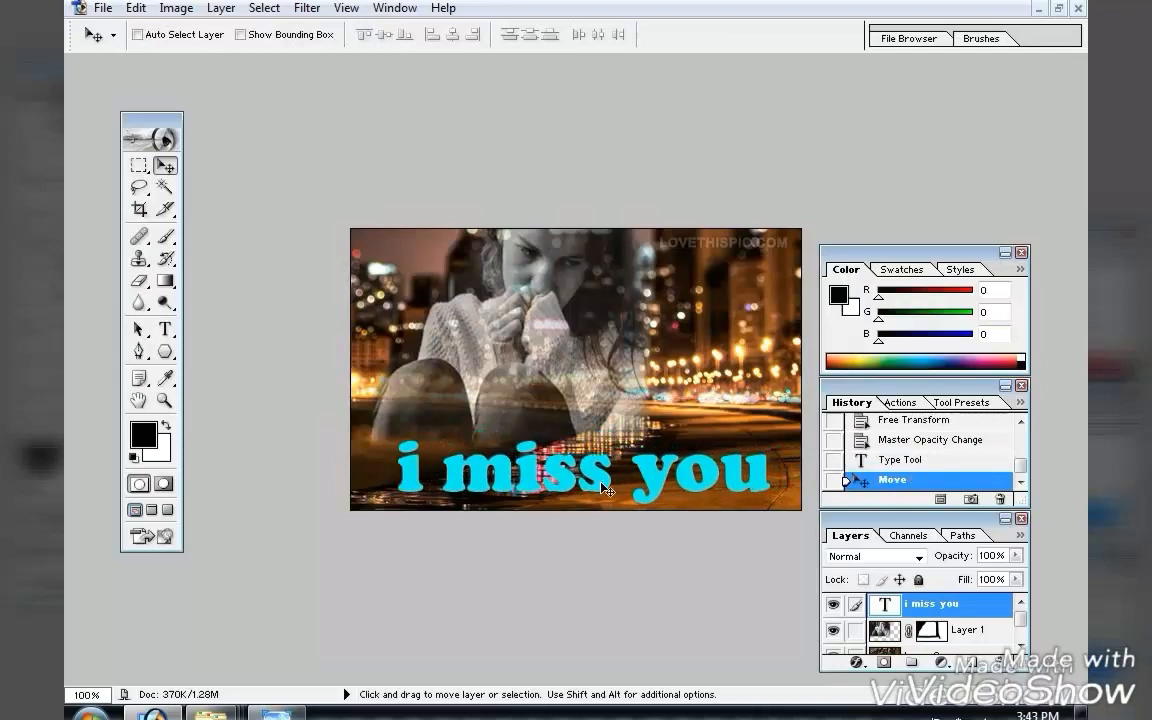
Scale the text down to about 65% width and 66% height, then nudge it slightly left.
{"action": "key", "text": "ctrl+t"}
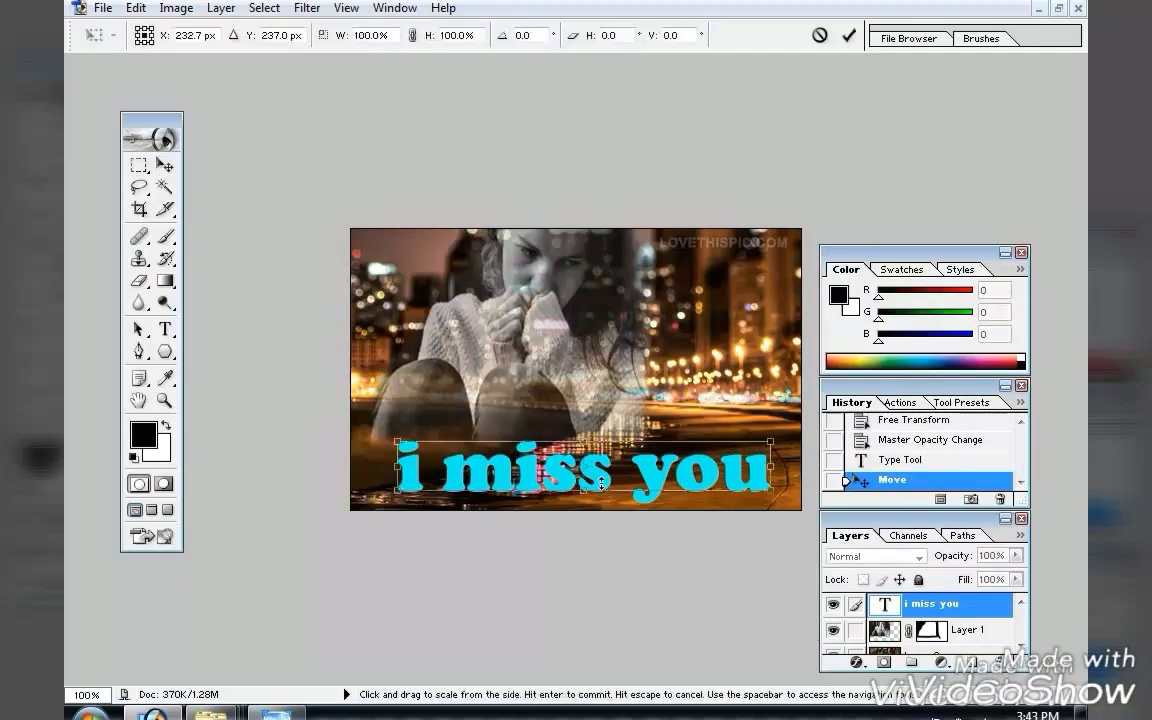
{"action": "left_click_drag", "start_coordinate": [769, 488], "coordinate": [640, 474]}
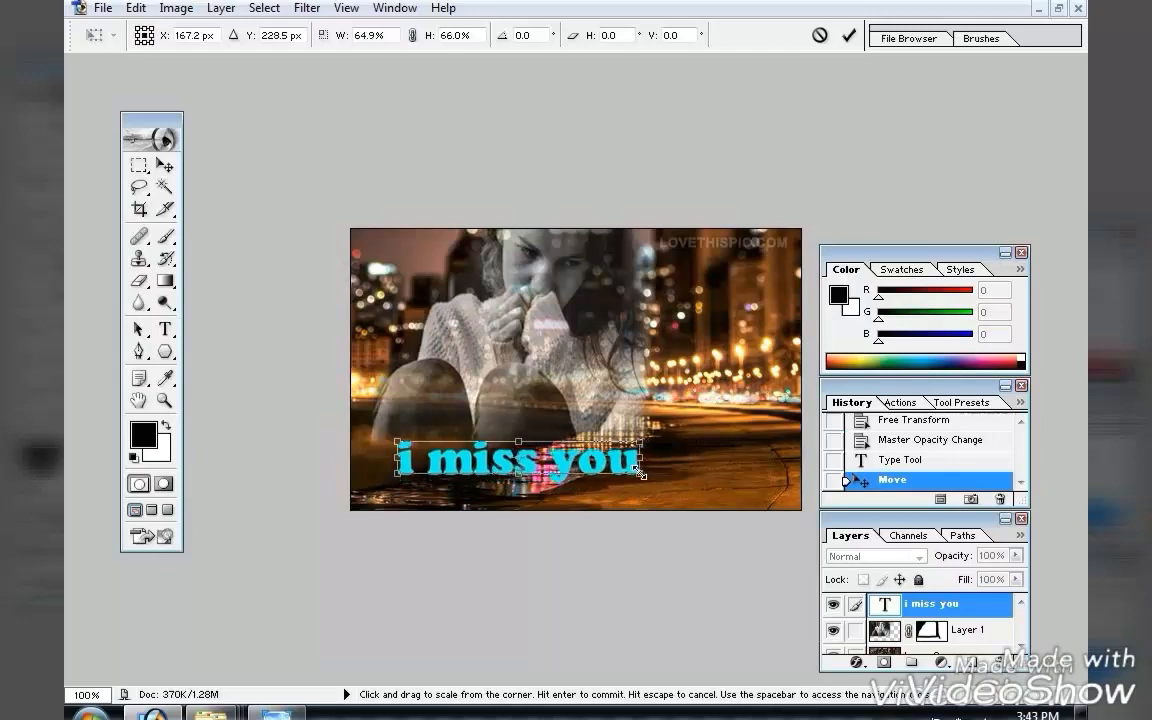
{"action": "key", "text": "Return"}
{"action": "key", "text": "Left"}
{"action": "key", "text": "Left"}
{"action": "key", "text": "Left"}
{"action": "key", "text": "Left"}
{"action": "key", "text": "Left"}
{"action": "key", "text": "Left"}
{"action": "key", "text": "Left"}
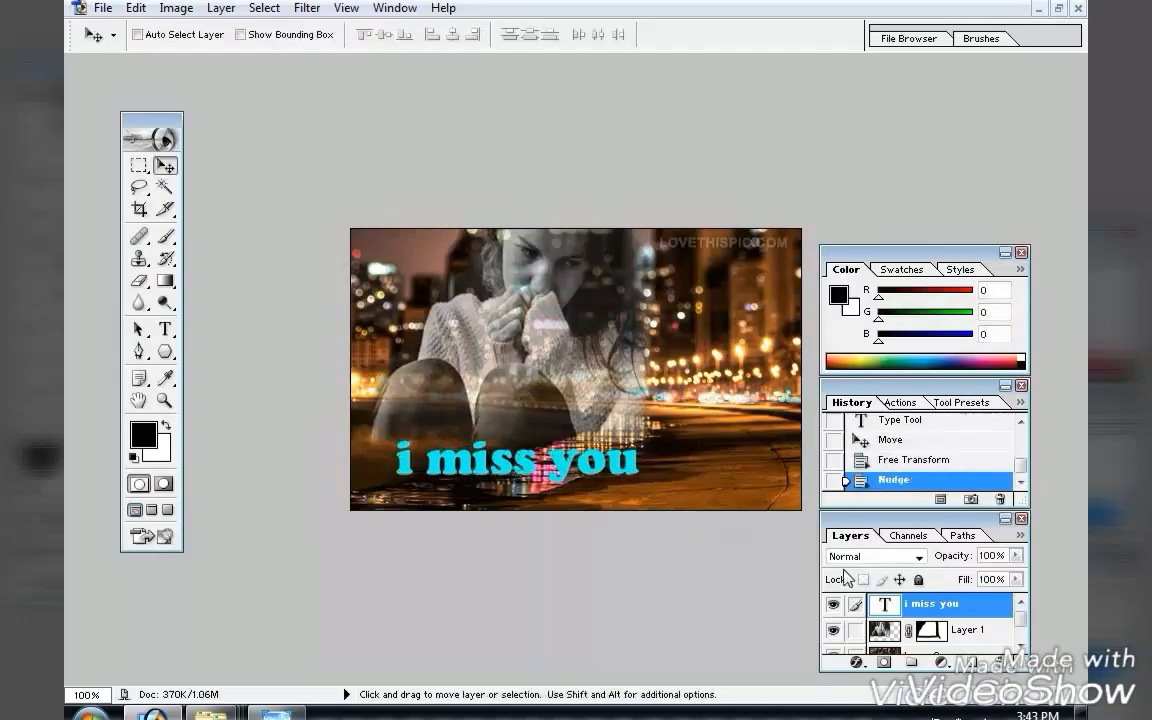
Apply Drop Shadow and Inner Glow layer styles to the text layer through its blending options.
{"action": "right_click", "coordinate": [940, 614]}
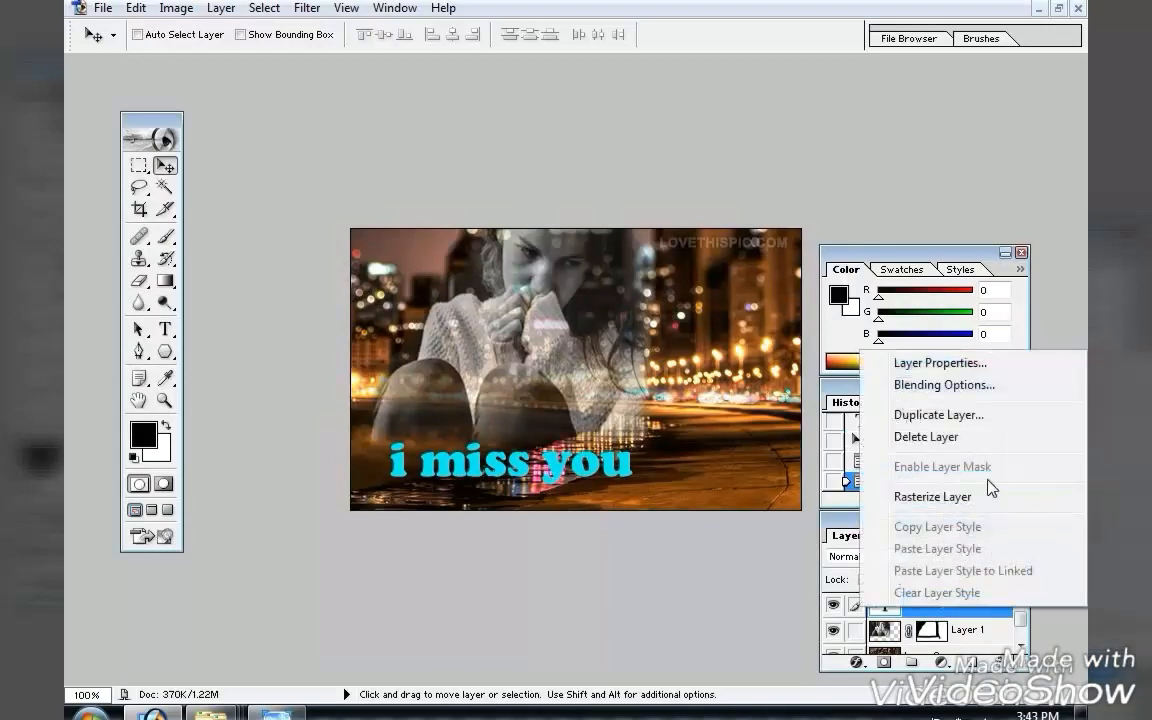
{"action": "left_click", "coordinate": [988, 386]}
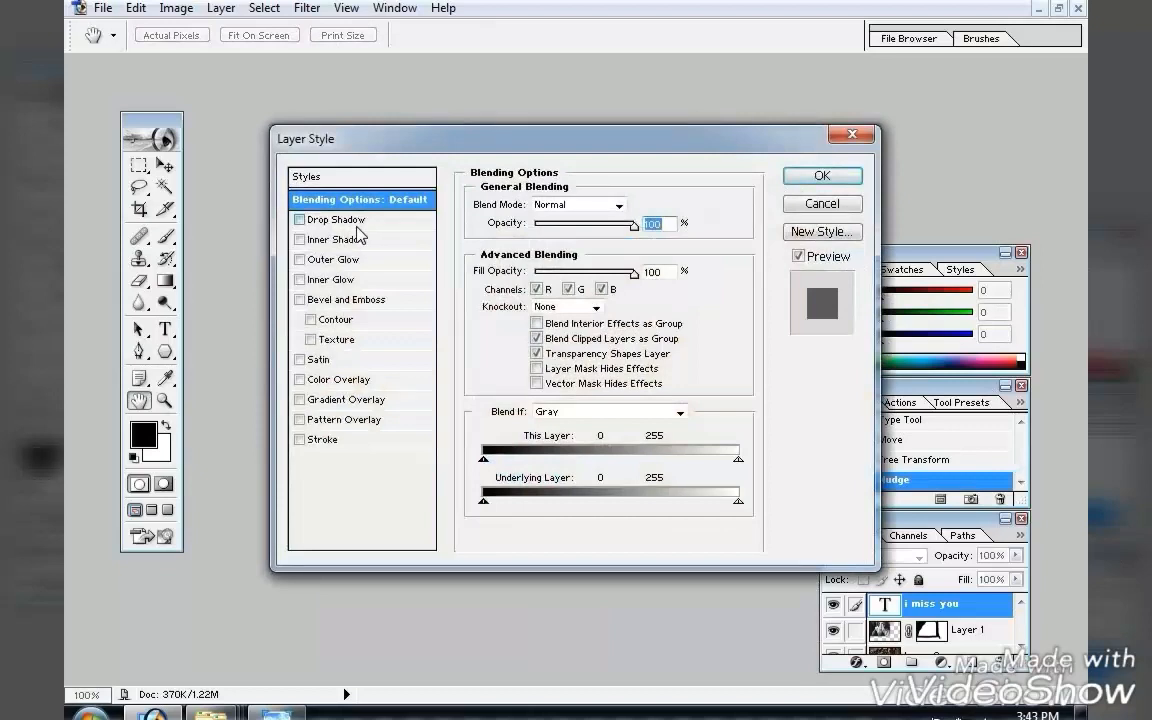
{"action": "left_click", "coordinate": [335, 220]}
{"action": "left_click", "coordinate": [333, 279]}
{"action": "left_click_drag", "start_coordinate": [590, 153], "coordinate": [668, 583]}
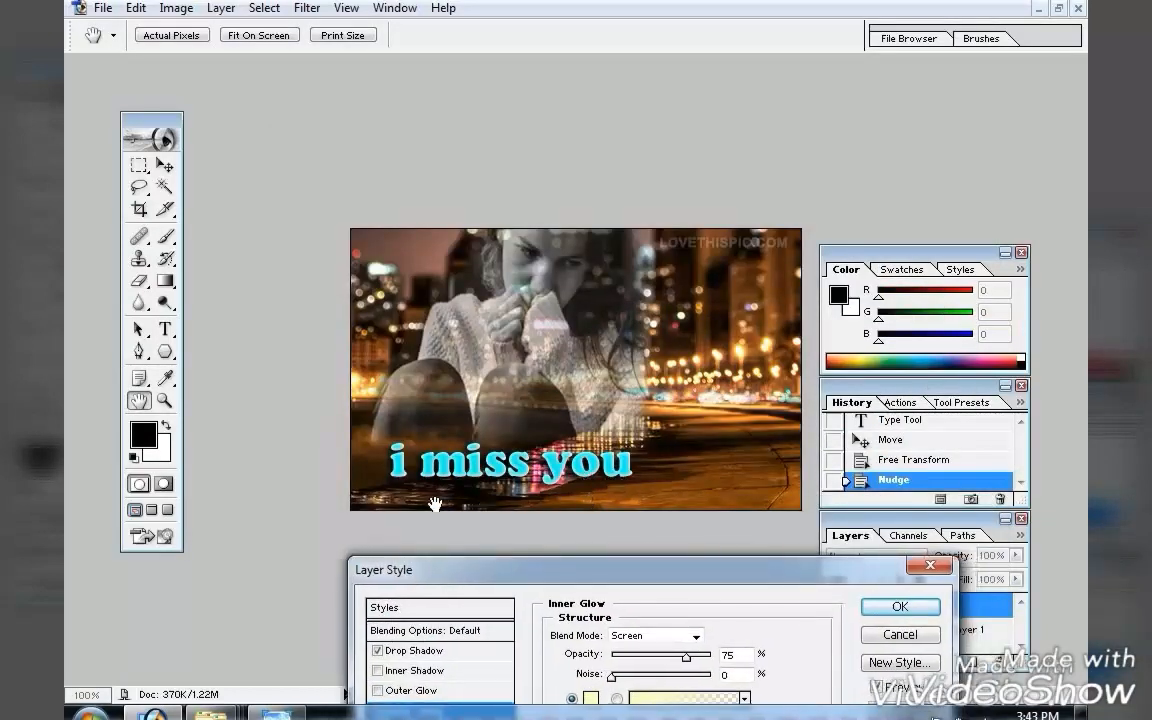
{"action": "left_click", "coordinate": [893, 607]}
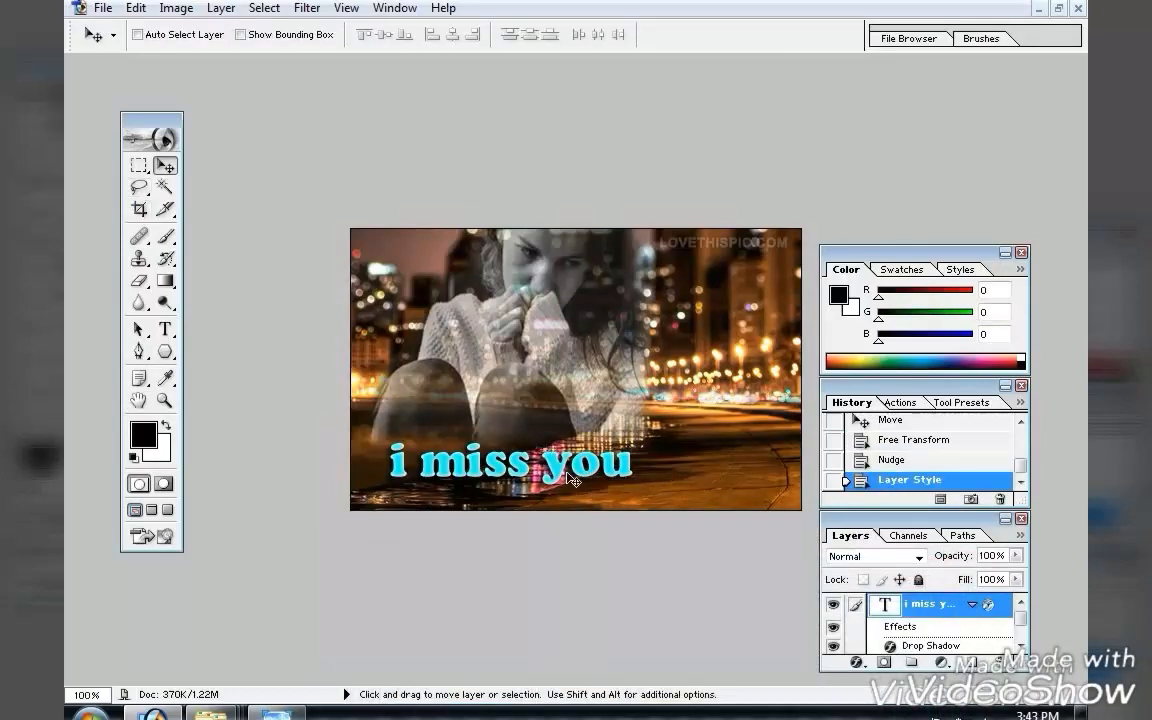
Reposition the styled text rightward so it is centred near the bottom of the image.
{"action": "left_click_drag", "start_coordinate": [572, 483], "coordinate": [627, 496]}
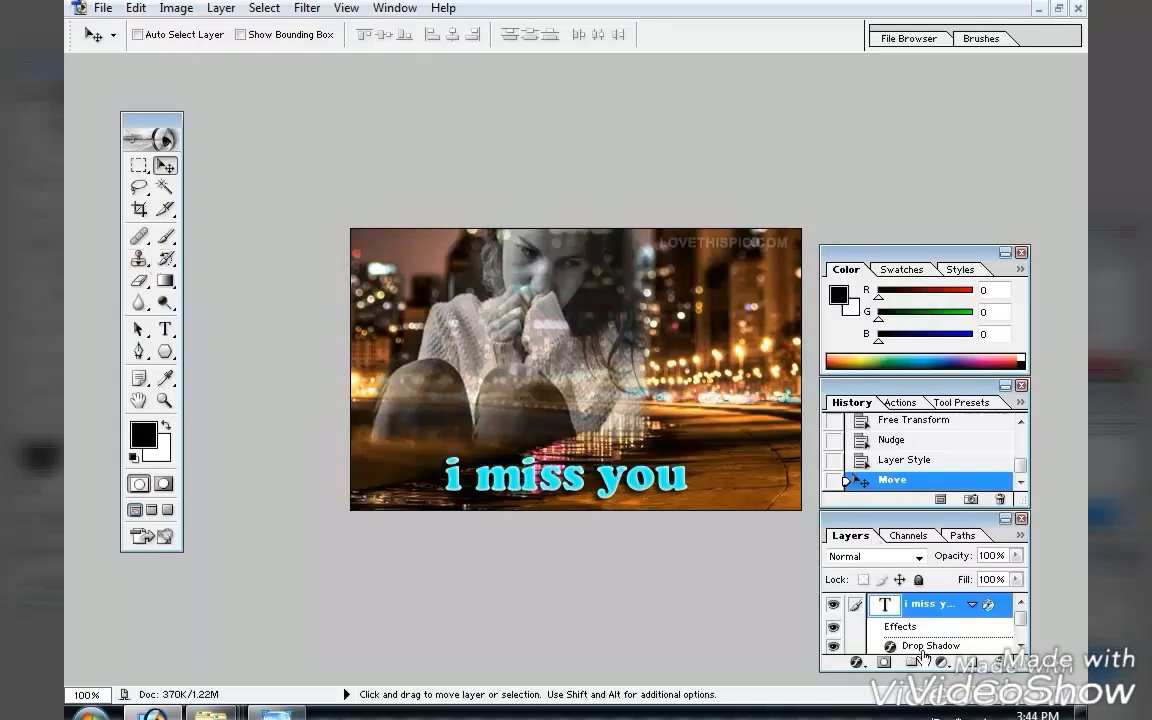
{"action": "left_click_drag", "start_coordinate": [1021, 606], "coordinate": [1022, 627]}
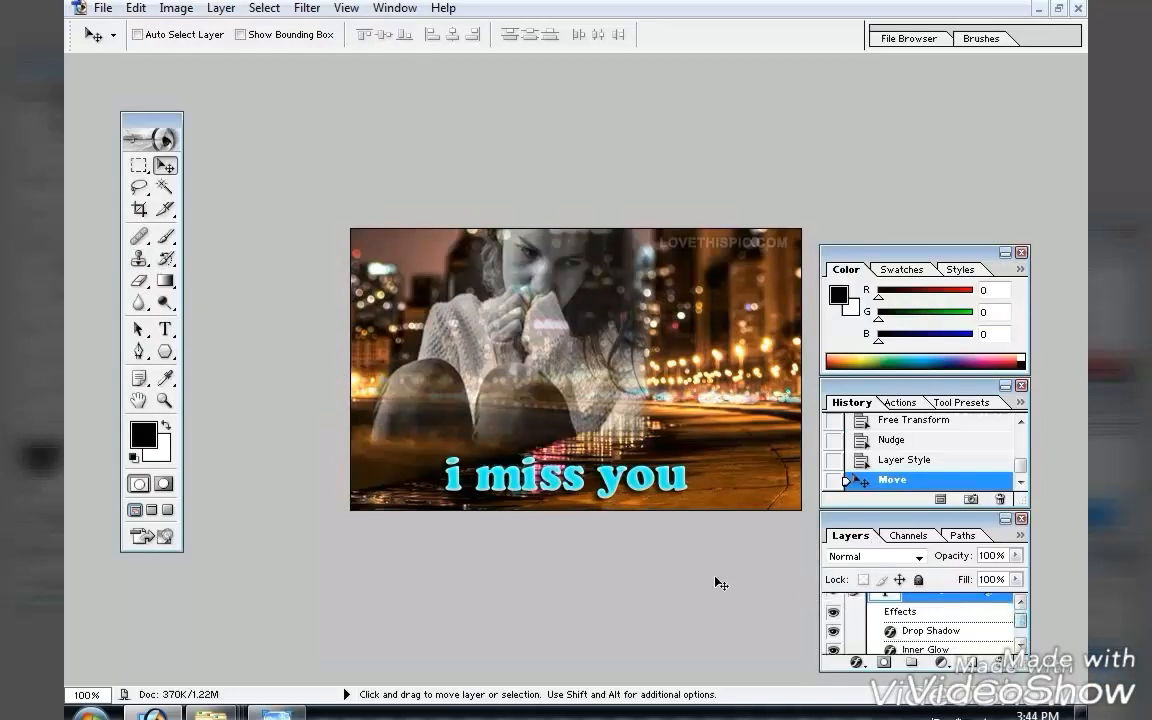